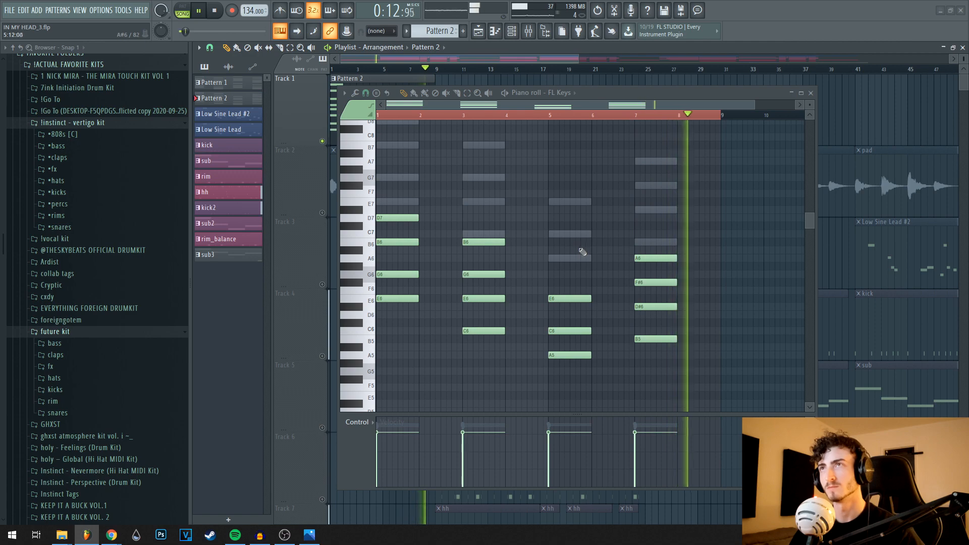
- Stop playback and examine the FL Keys chord notes of Pattern 2 in the piano roll
key("space")
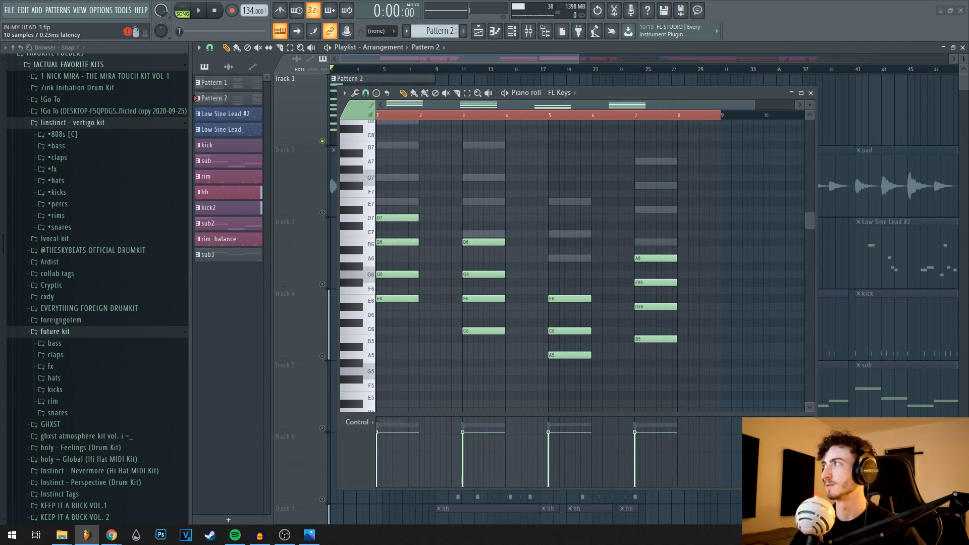
left_click_drag(705, 95, 725, 335)
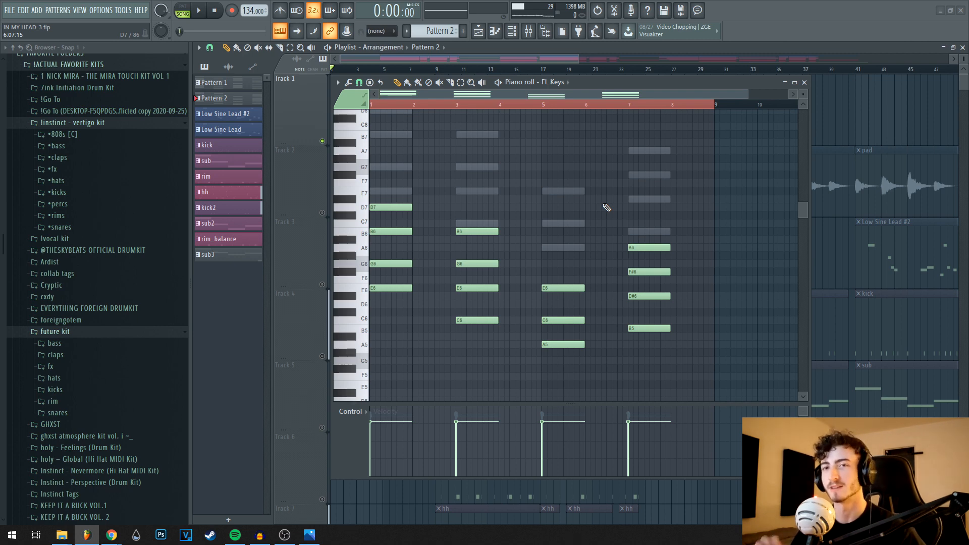
mouse_move(577, 85)
left_mouse_down()
mouse_move(590, 104)
mouse_move(586, 96)
left_mouse_up()
scroll(519, 216, "up", 1)
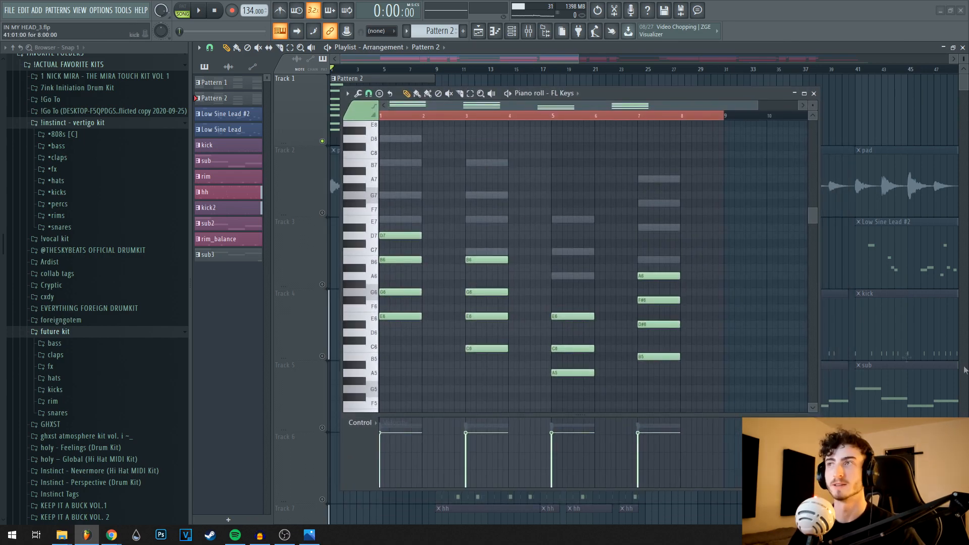
key("space")
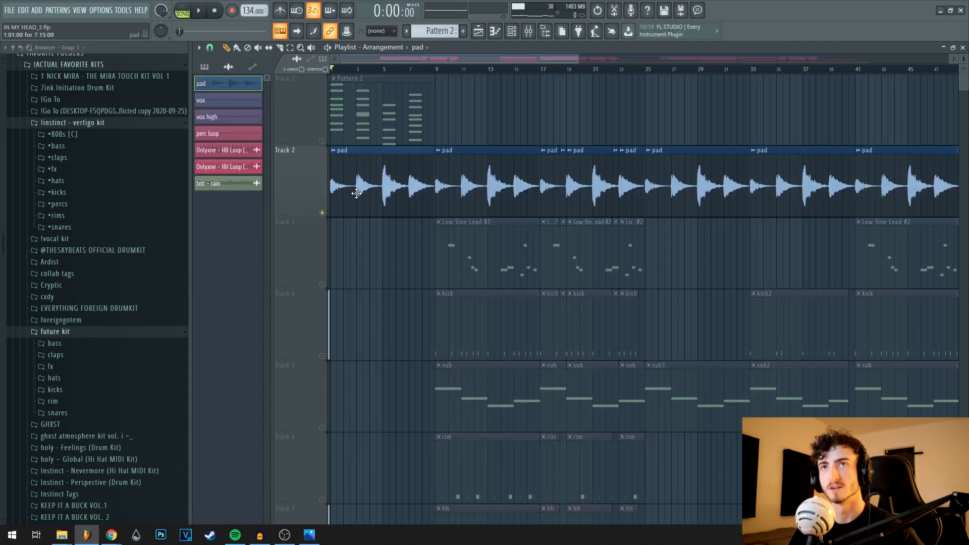
- Check the pitch shift in the pad sample's channel settings and play back the pad track
double_click(357, 193)
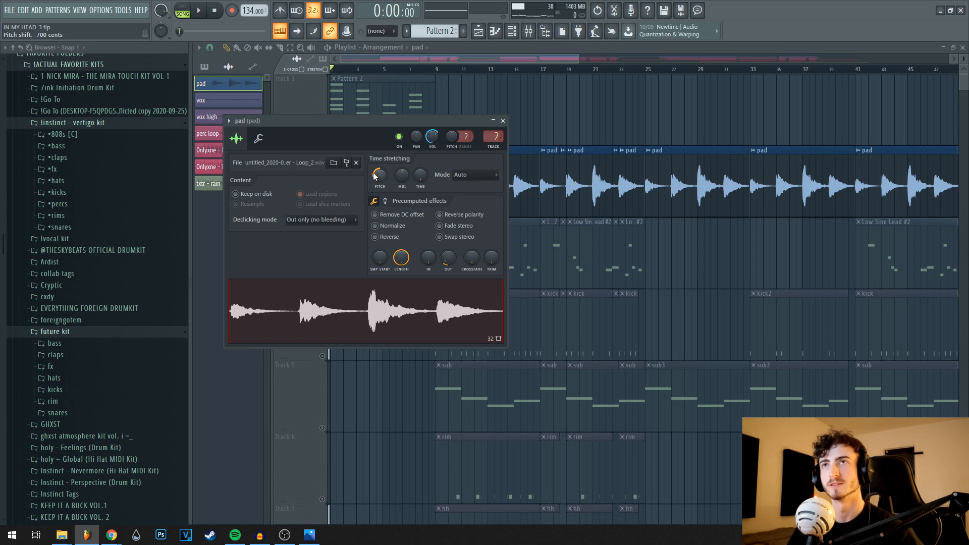
left_click(503, 121)
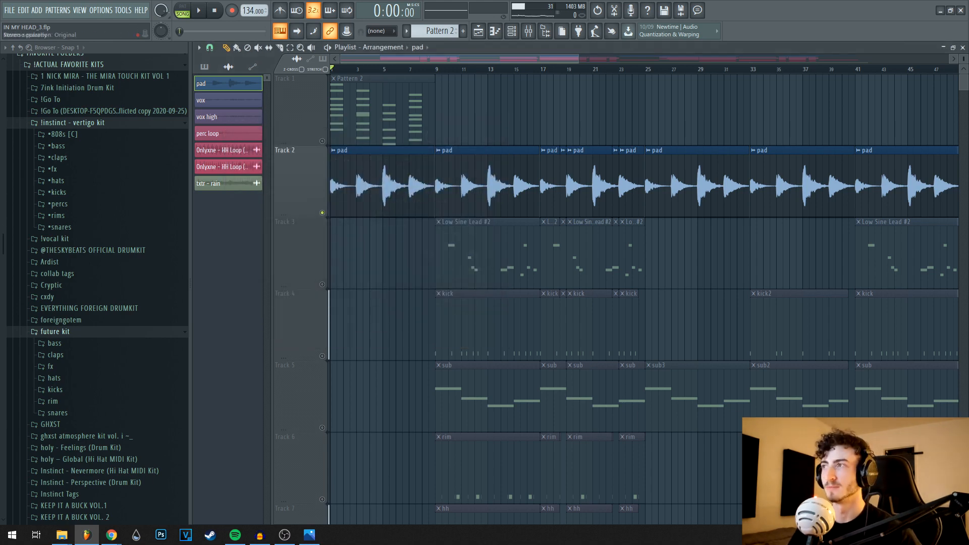
key("space")
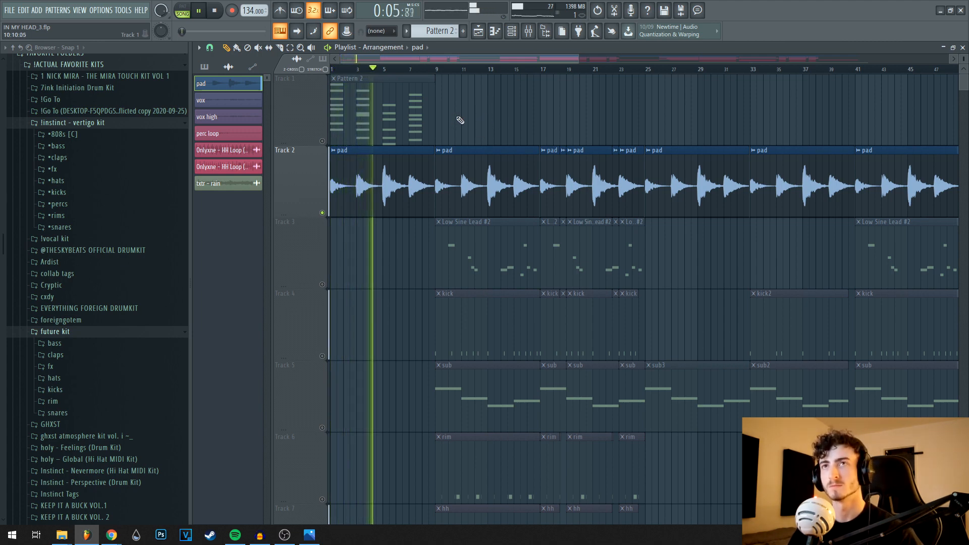
key("space")
- Inspect the Rev PLATE-140, FabFilter Pro-Q 3, Kickstart and Comeback Kid effects on the pad's mixer track
key("F9")
left_click(847, 305)
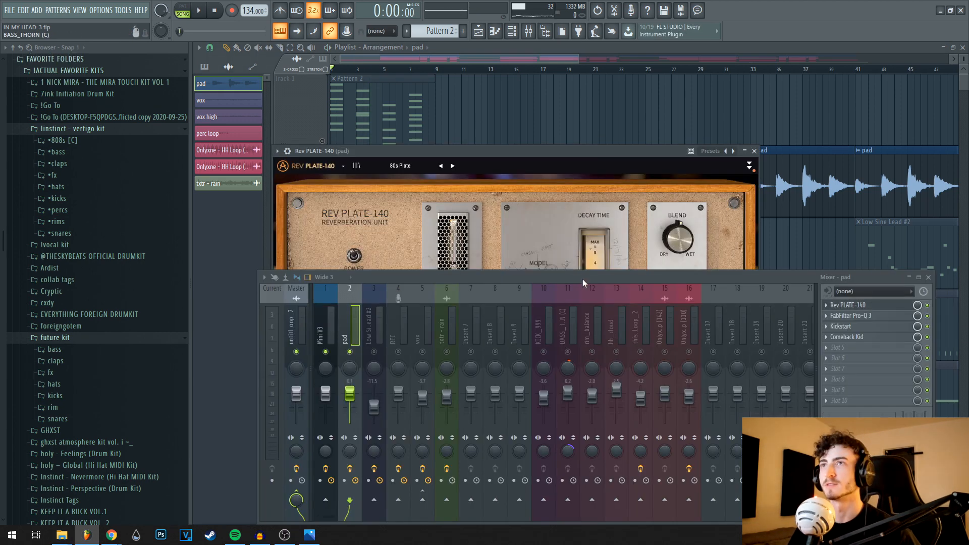
left_click_drag(582, 277, 567, 398)
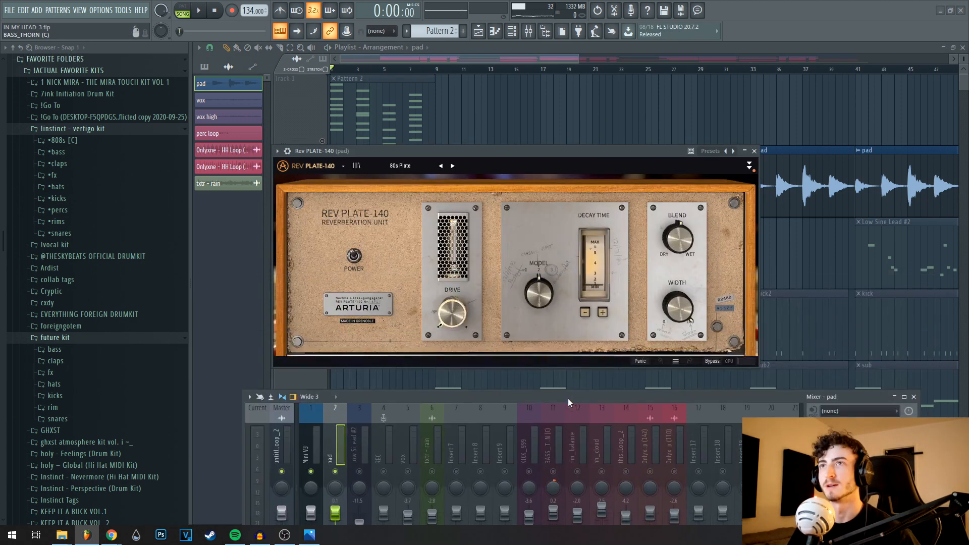
left_click(754, 151)
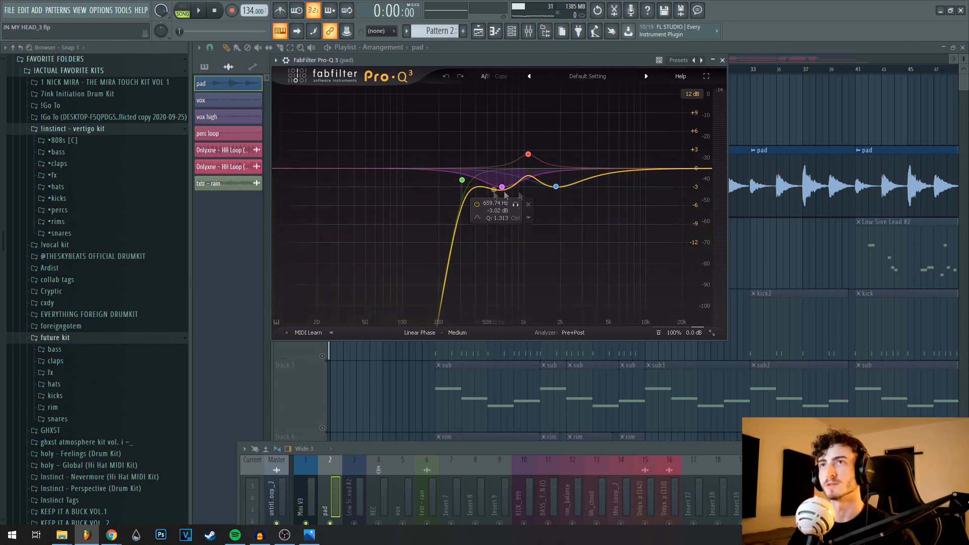
left_click(722, 60)
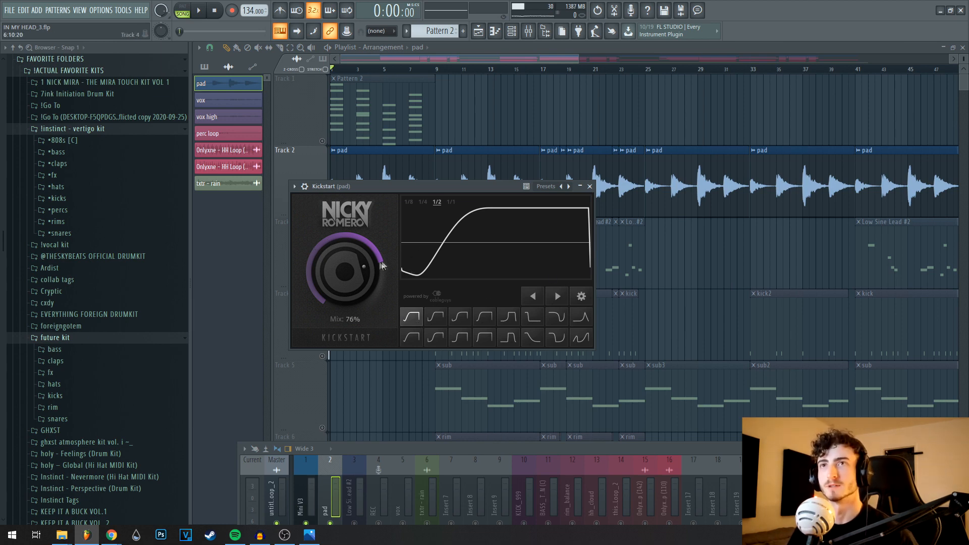
left_click(589, 186)
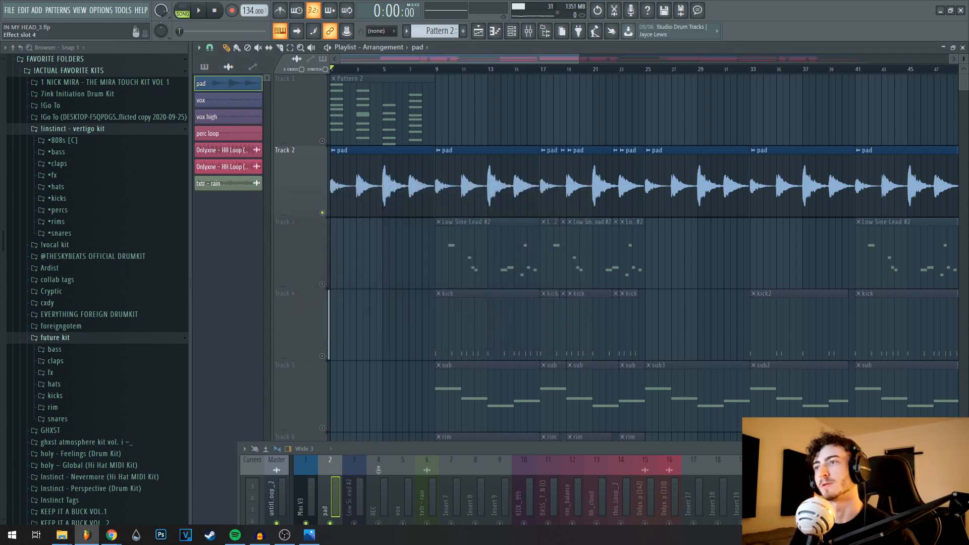
left_click(878, 507)
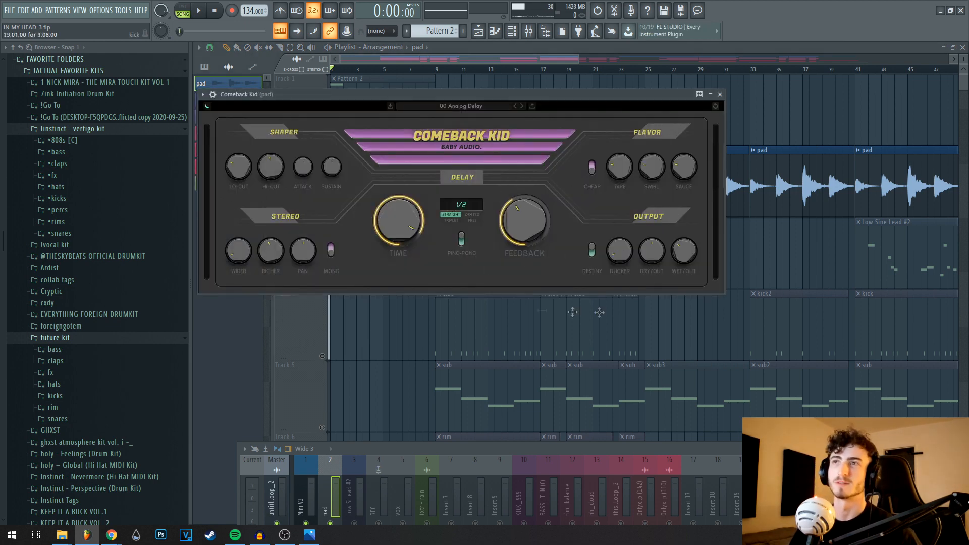
left_click(720, 95)
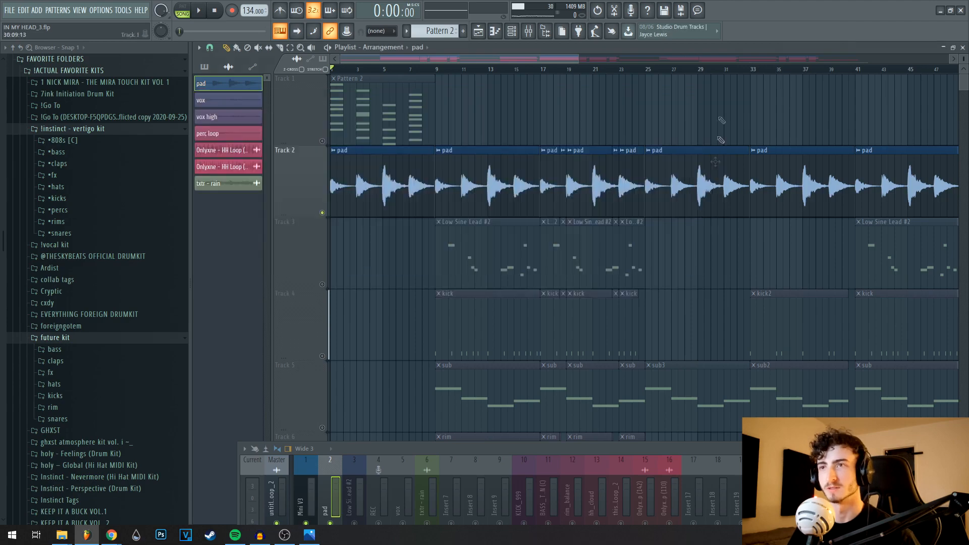
- Play back the pad from the start of the song with the mixer in view, and stop it
left_click_drag(624, 448, 675, 236)
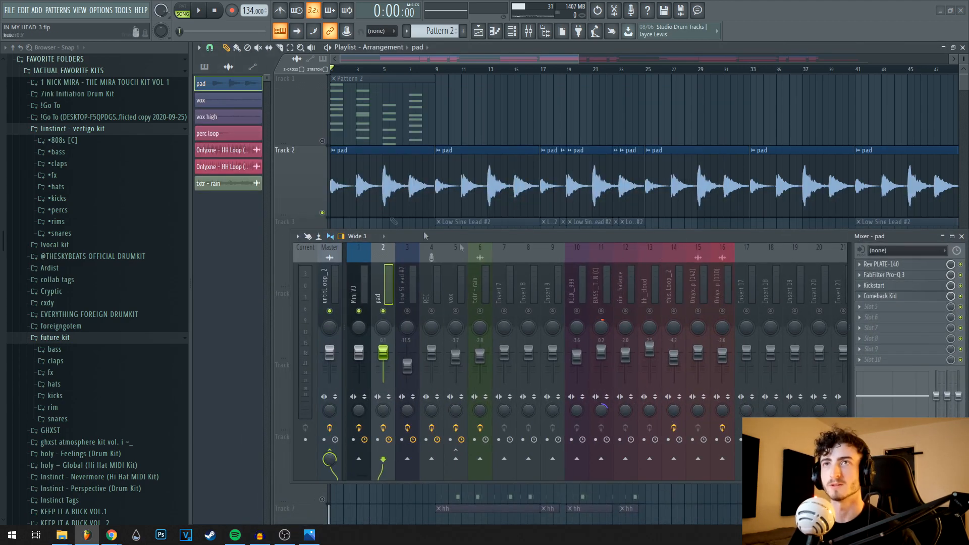
key("space")
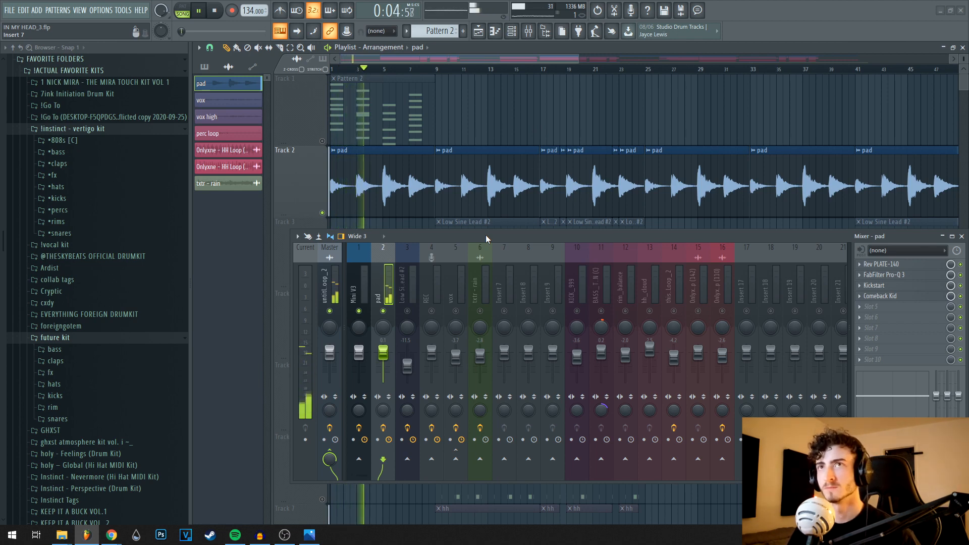
key("space")
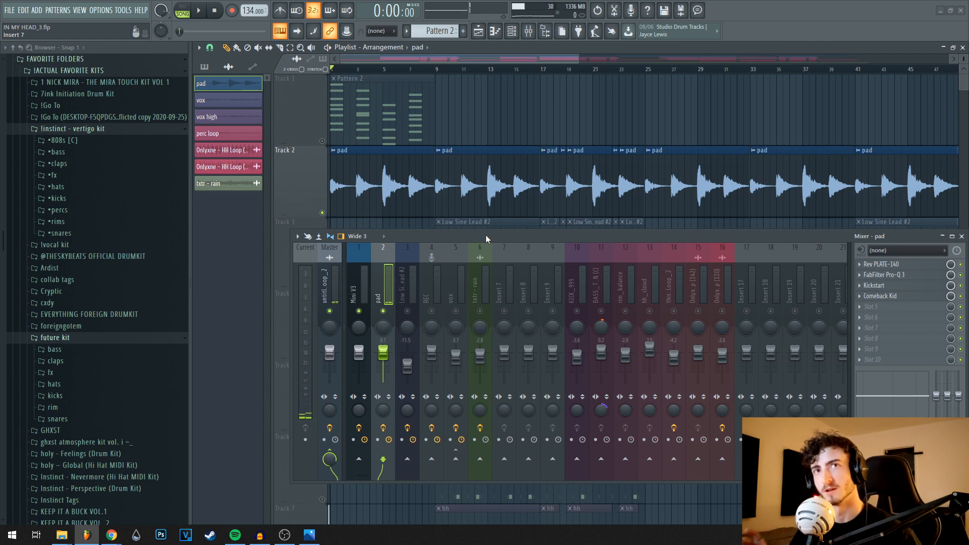
- View the Low Sine Lead #2 channel settings and preview the Low Sine Lead sample in the Ricochet One Shot Kit's Leads folder
left_click_drag(504, 235, 438, 362)
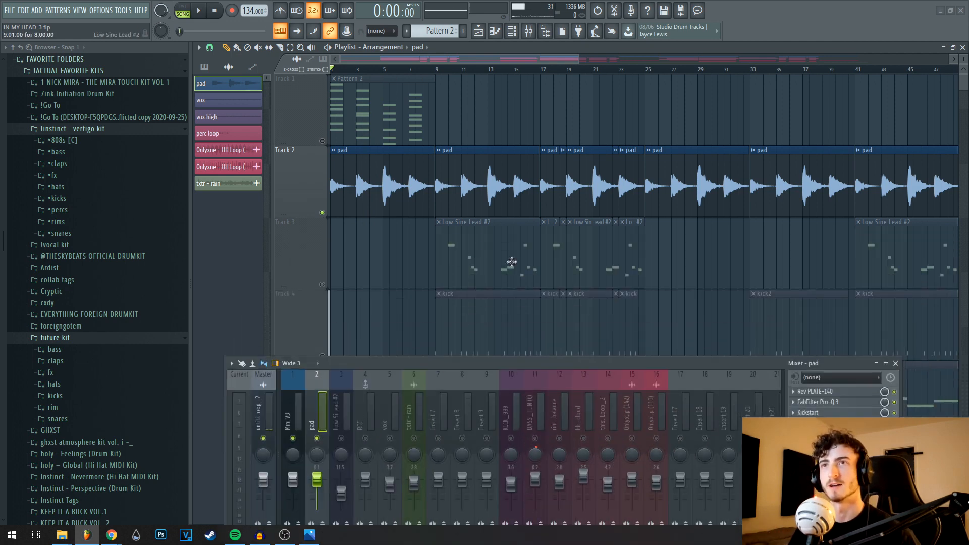
double_click(510, 265)
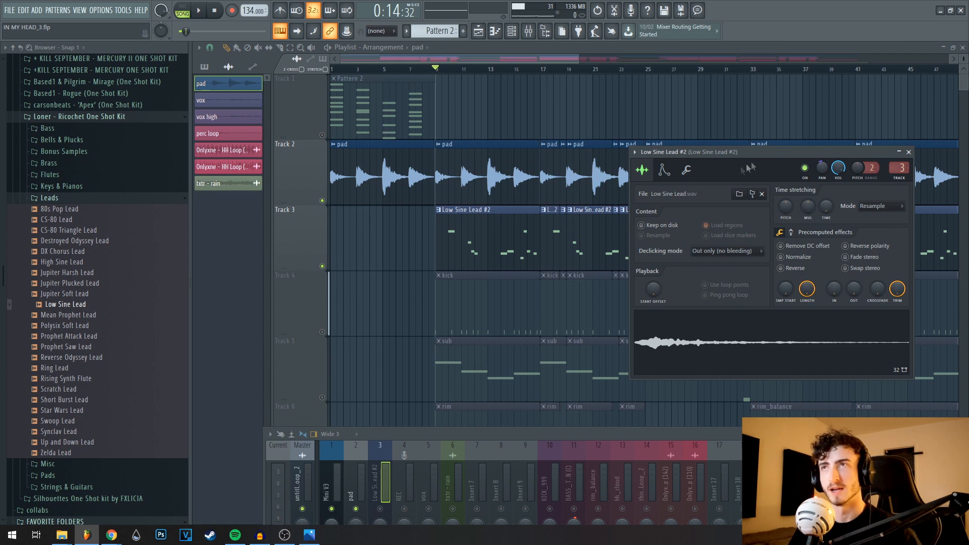
left_click_drag(752, 159, 752, 176)
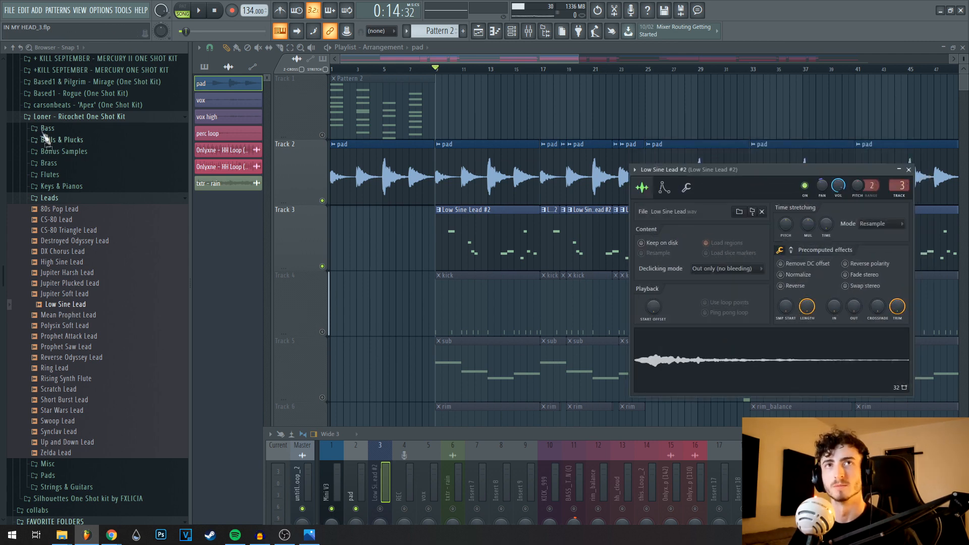
left_click(70, 305)
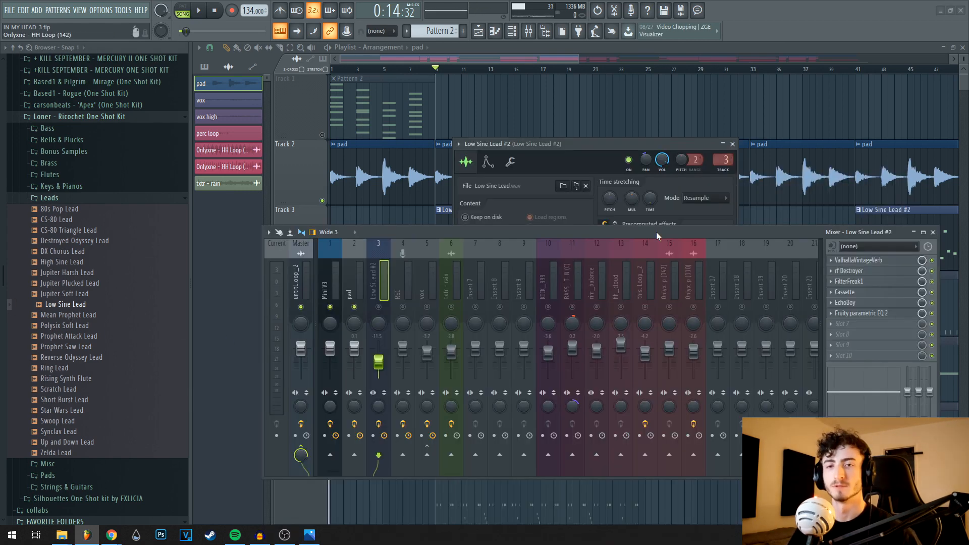
- Unmute the Low Sine Lead #2 track in the mixer
left_click_drag(656, 232, 659, 226)
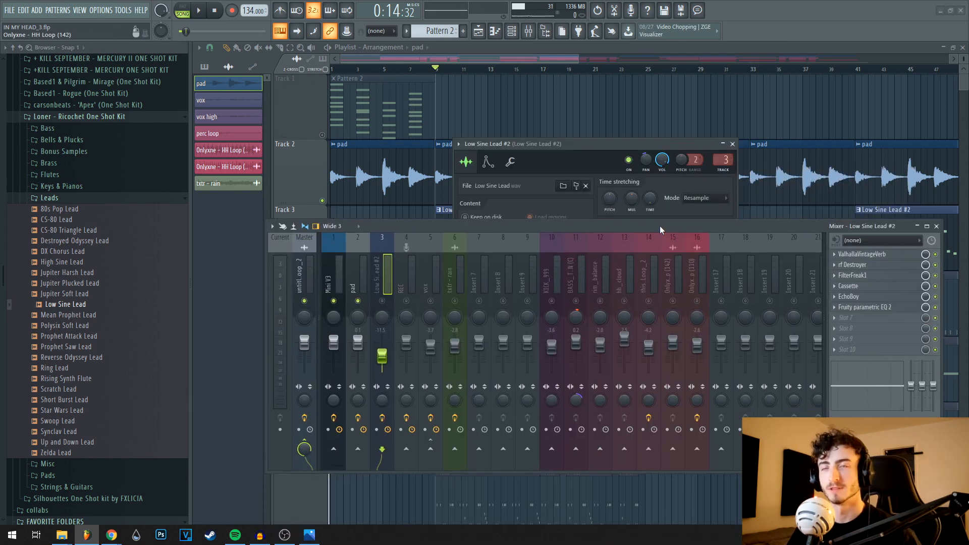
left_click(384, 301)
left_click_drag(530, 230, 481, 231)
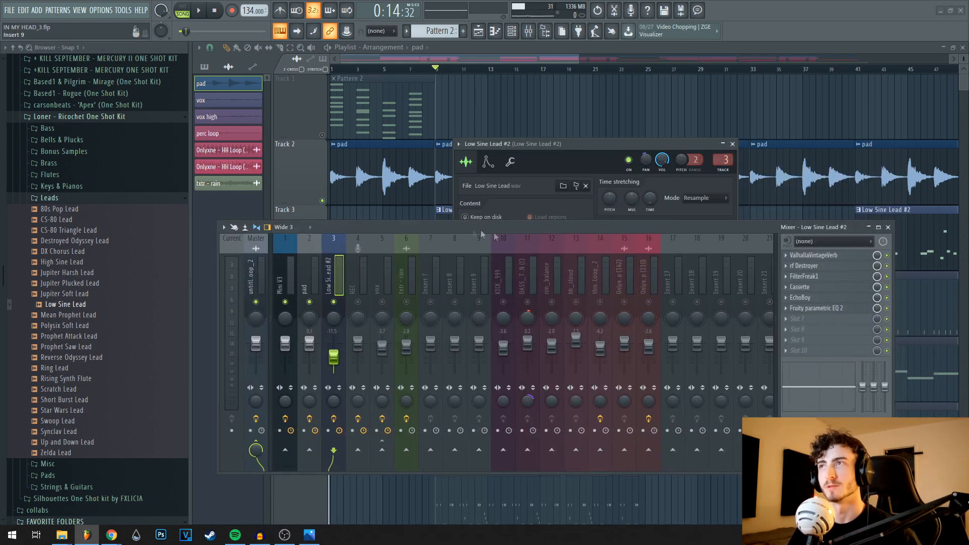
- Inspect the ValhallaVintageVerb, rf Destroyer and FilterFreak1 effects on the Low Sine Lead #2 mixer track
left_click(813, 255)
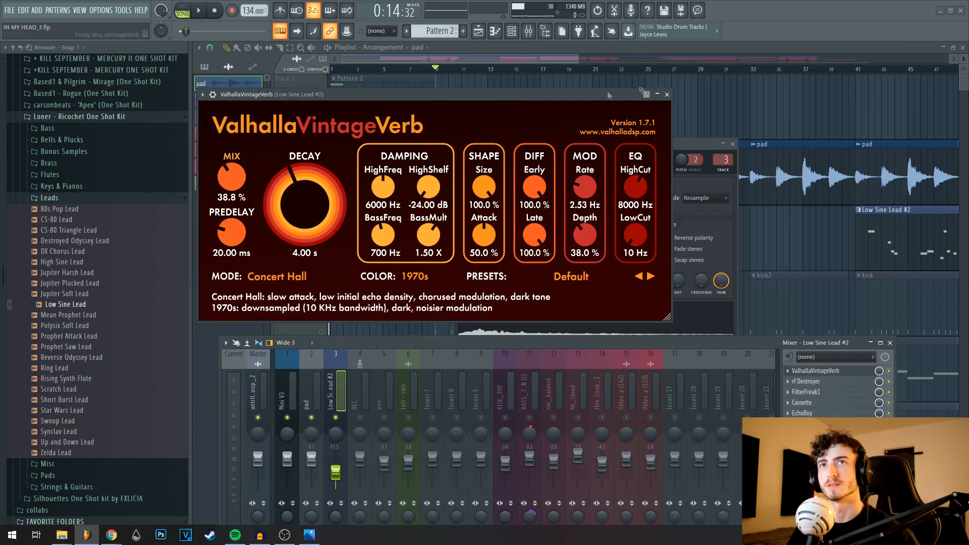
left_click(667, 95)
left_click(804, 381)
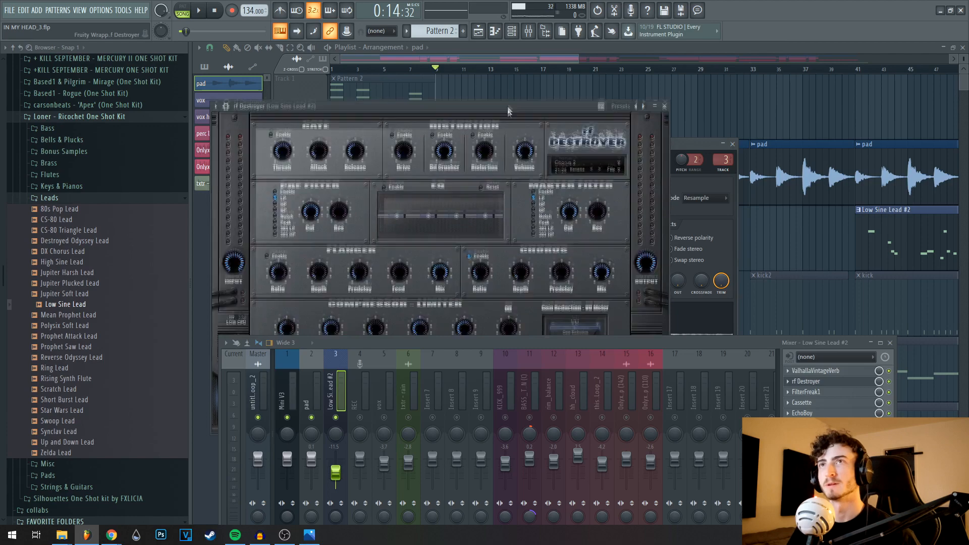
left_click_drag(606, 346, 605, 321)
left_click(674, 69)
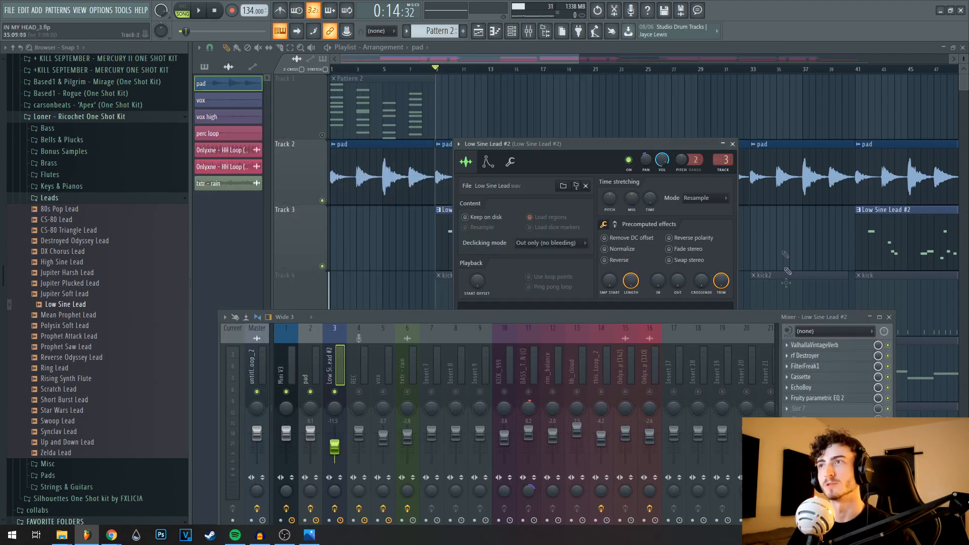
left_click(805, 365)
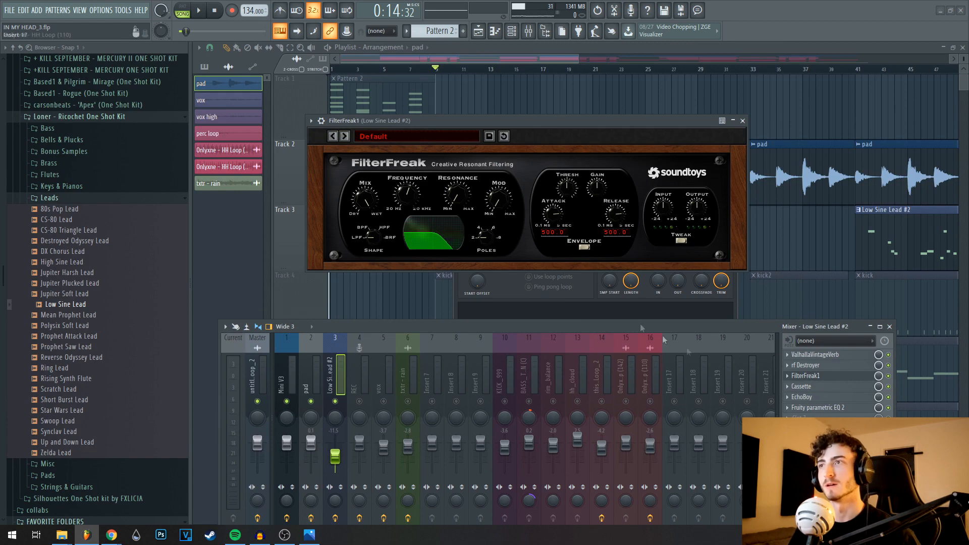
left_click(742, 121)
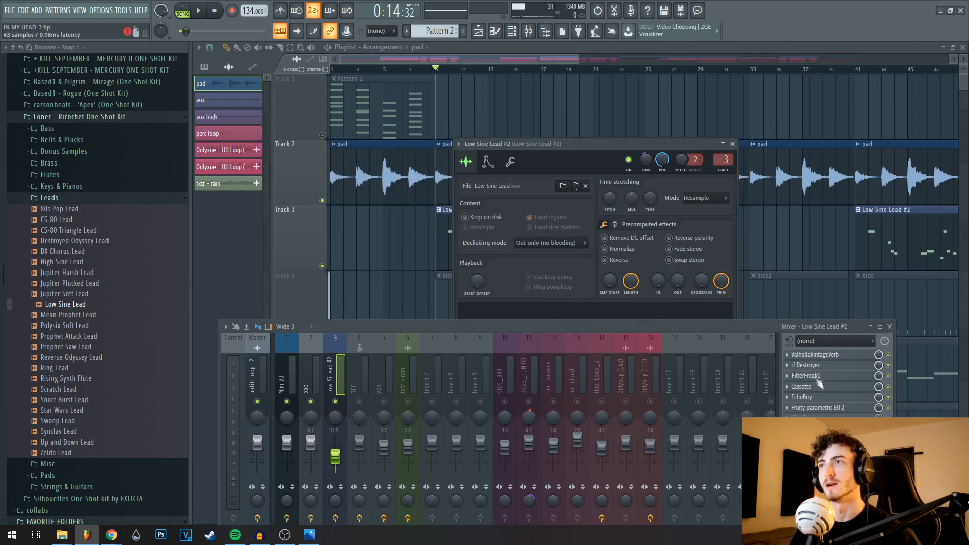
- Inspect the Cassette, EchoBoy and Fruity parametric EQ 2 effects on the Low Sine Lead #2 mixer track
left_click(818, 386)
left_click_drag(515, 326, 547, 290)
left_click(835, 361)
left_click_drag(734, 286, 709, 380)
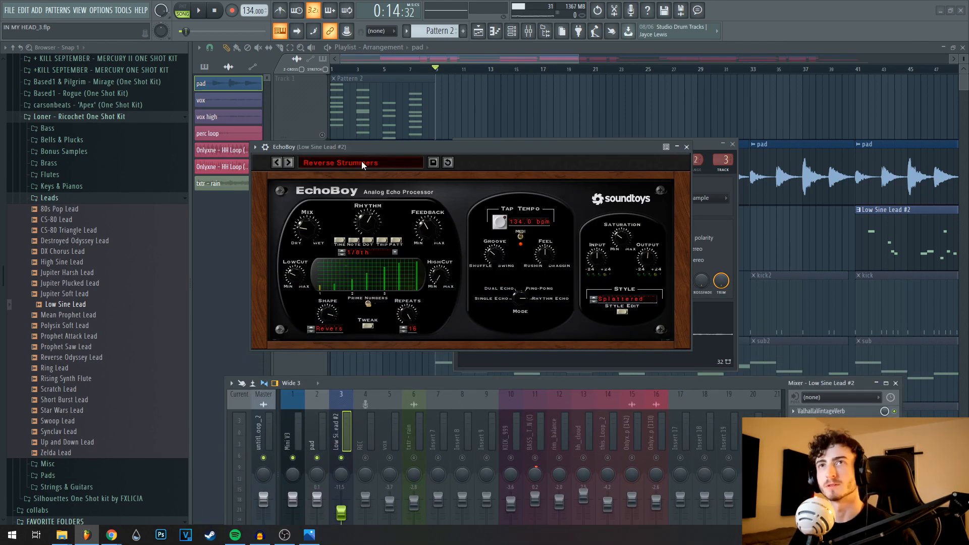
left_click(686, 147)
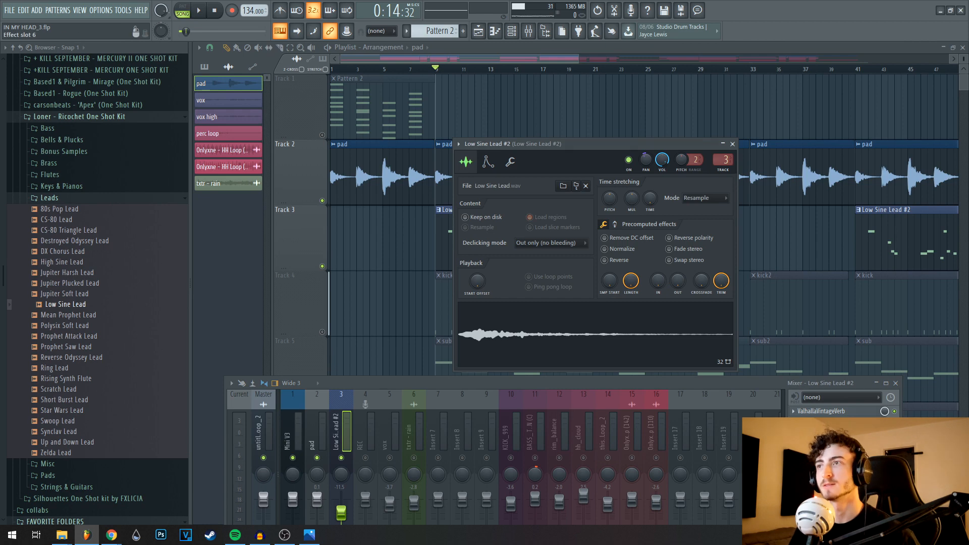
left_click(829, 469)
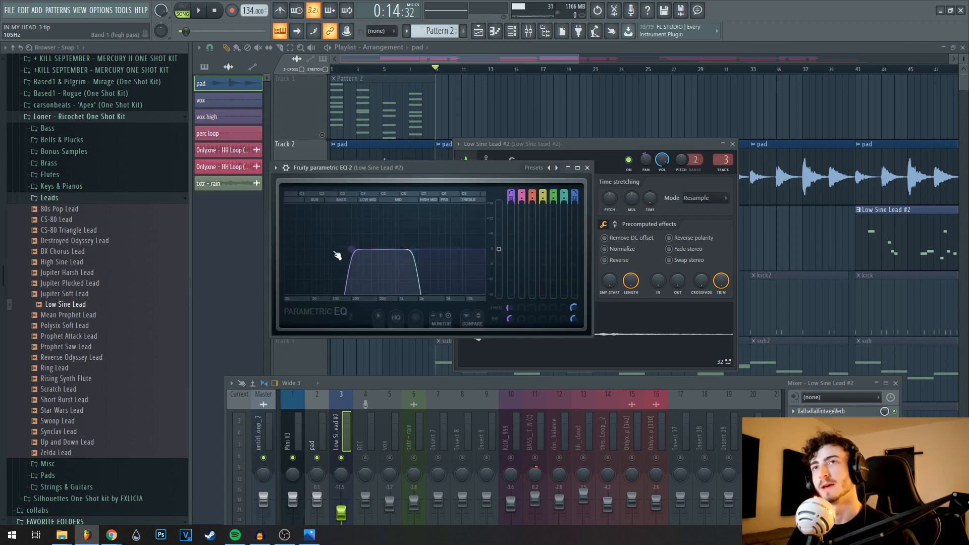
left_click(588, 167)
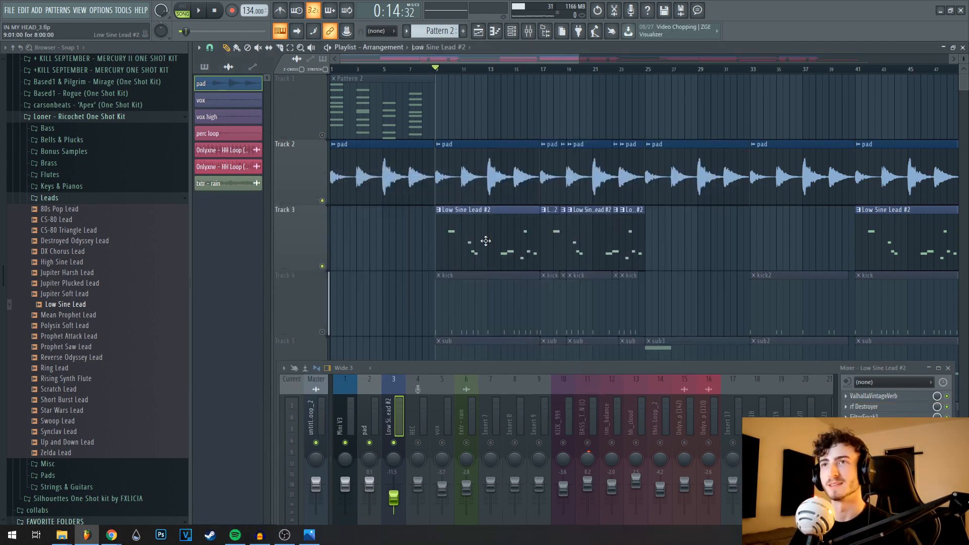
- Open the first Low Sine Lead #2 clip's notes in the piano roll and play back the melody
double_click(485, 241)
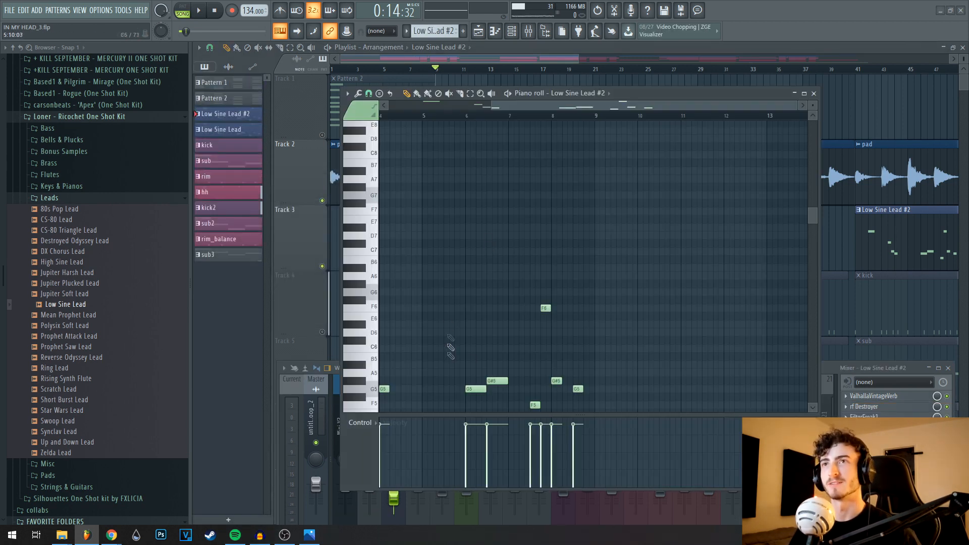
left_click_drag(450, 349, 567, 286)
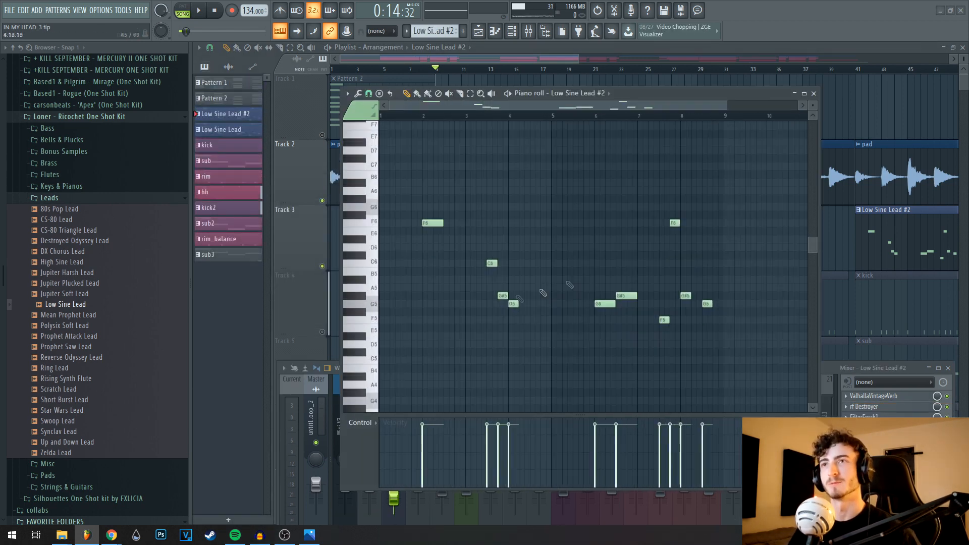
left_click(820, 371)
key("space")
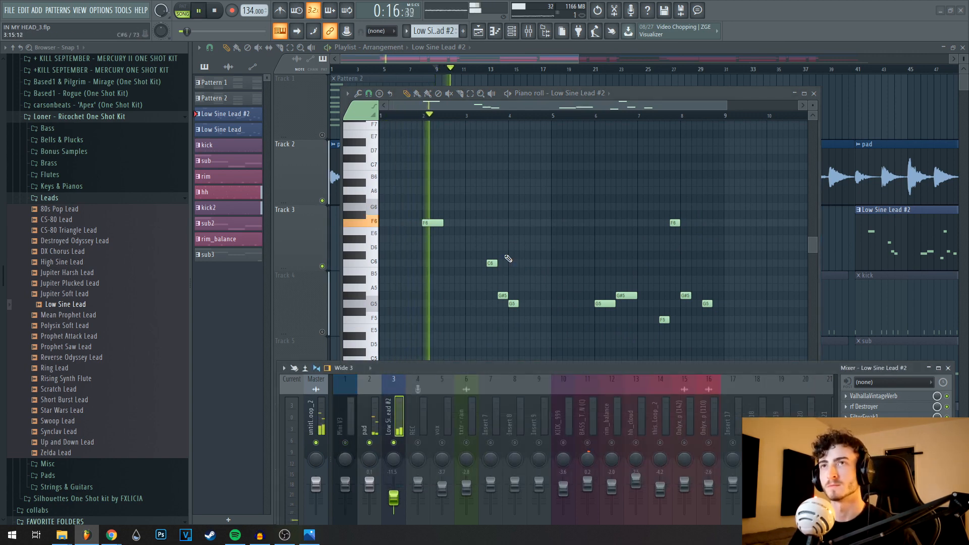
- Play back the Low Sine Lead #2 melody, review its notes across the pattern, and close the piano roll
left_click_drag(549, 370, 538, 461)
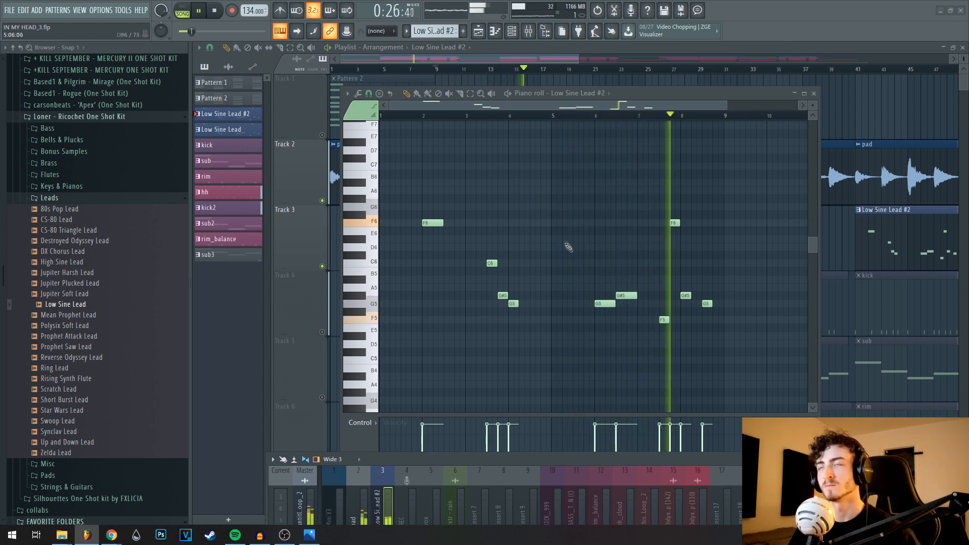
left_click_drag(701, 250, 731, 247)
key("space")
left_click(813, 93)
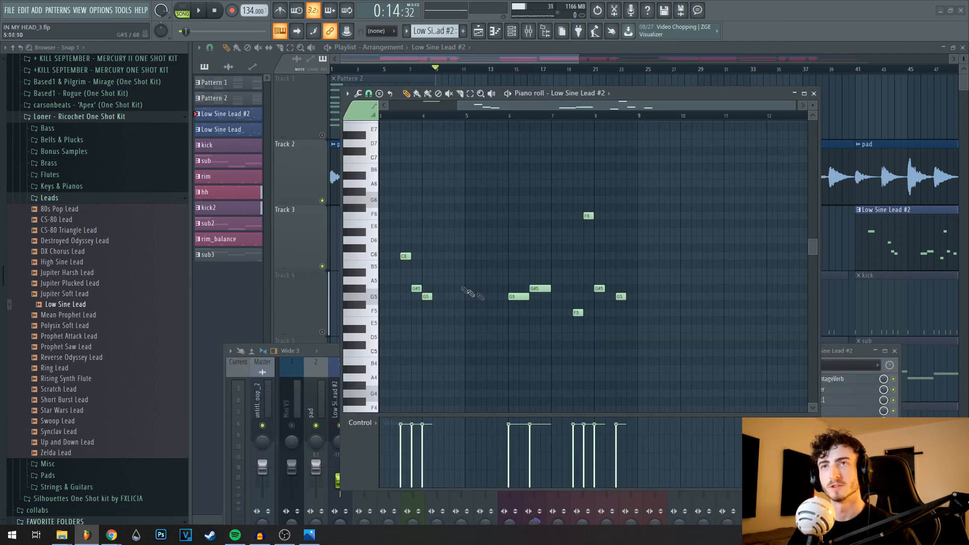
left_click_drag(456, 281, 618, 272)
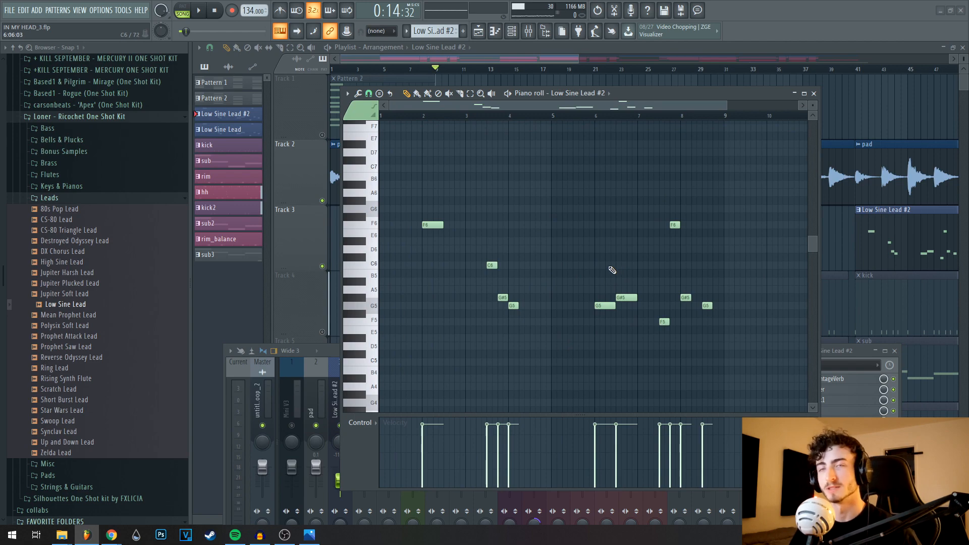
left_click(813, 93)
- Audition the bass - crew sample from the future kit's bass folder
left_click_drag(514, 351, 614, 453)
scroll(708, 182, "down", 3)
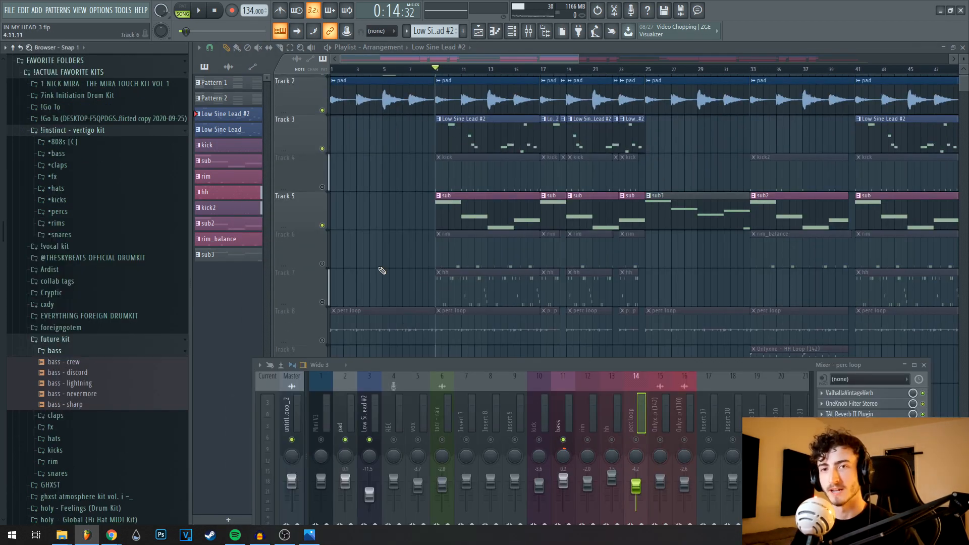
left_click(70, 363)
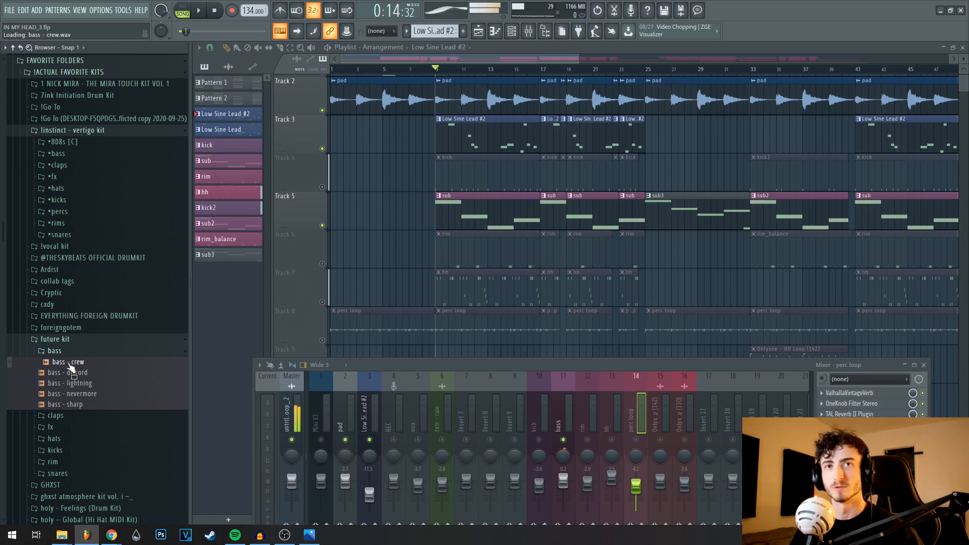
left_click_drag(70, 366, 139, 372)
left_click_drag(78, 370, 369, 146)
- Play the arrangement from bar 9 and examine the sub pattern's bass - crew notes in the piano roll
left_click(439, 74)
key("space")
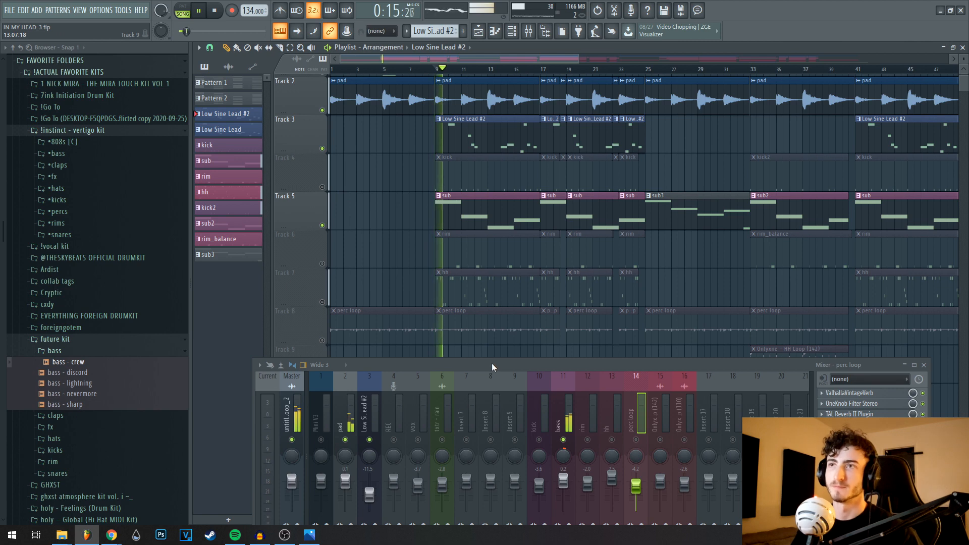
double_click(479, 226)
scroll(572, 275, "down", 6)
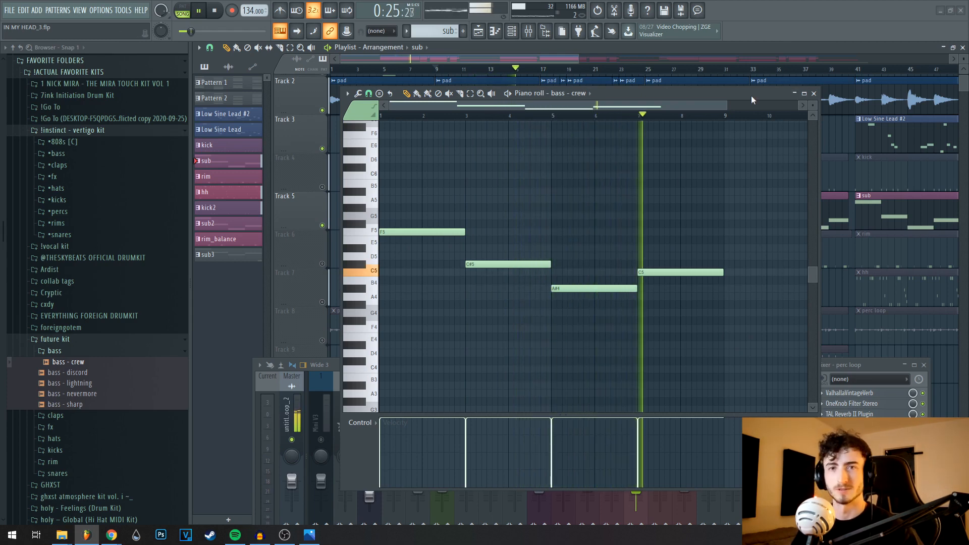
left_click(814, 93)
key("space")
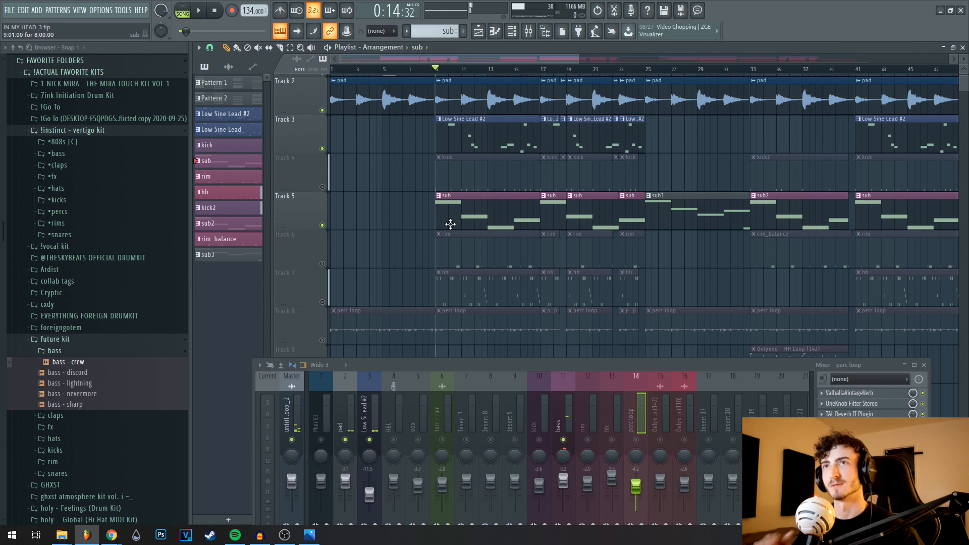
- Review the rim pattern's rim - sonder notes in the piano roll while playing back the beat
left_click_drag(408, 248, 377, 201)
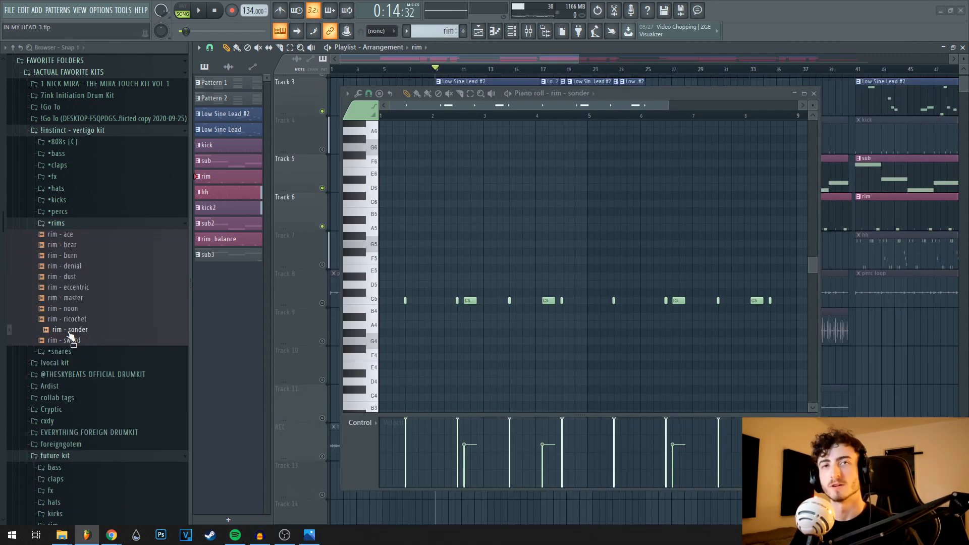
key("space")
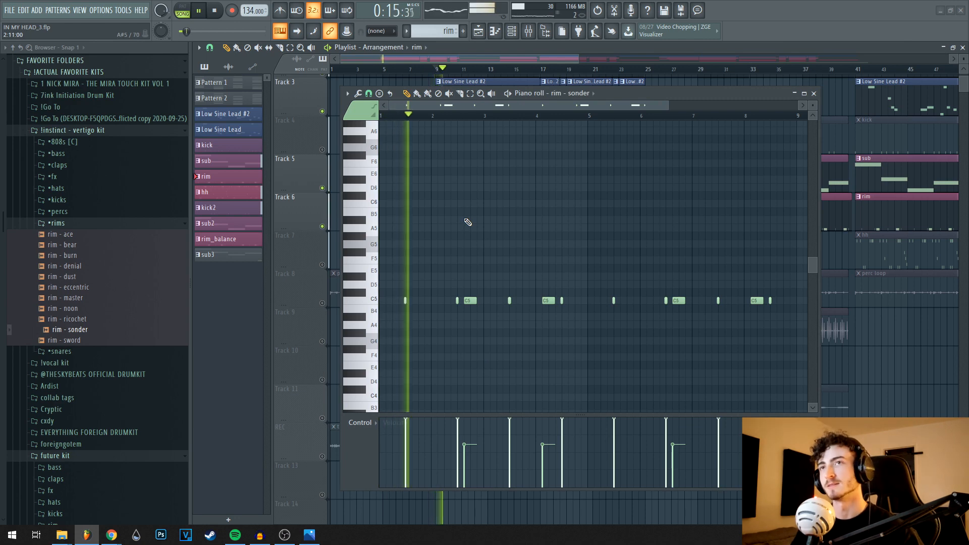
scroll(519, 216, "down", 1)
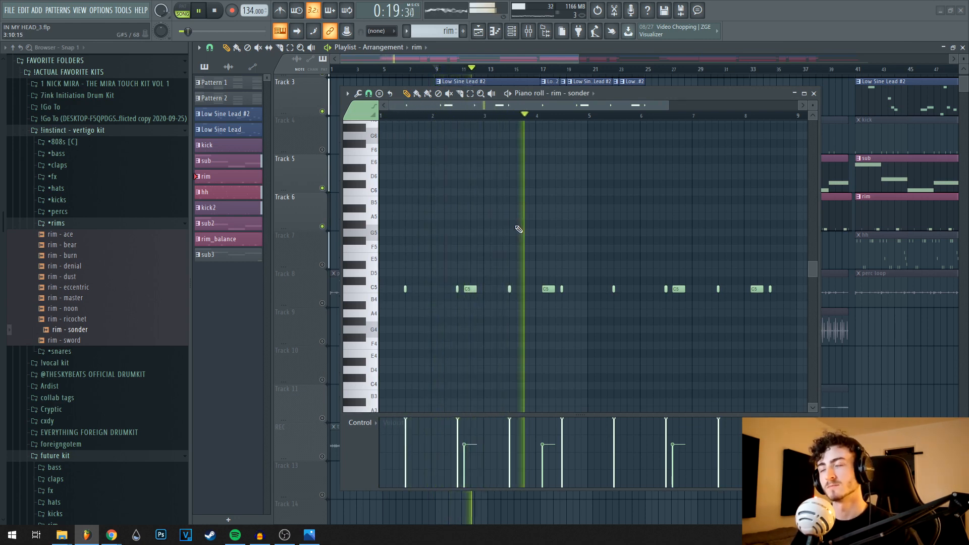
key("space")
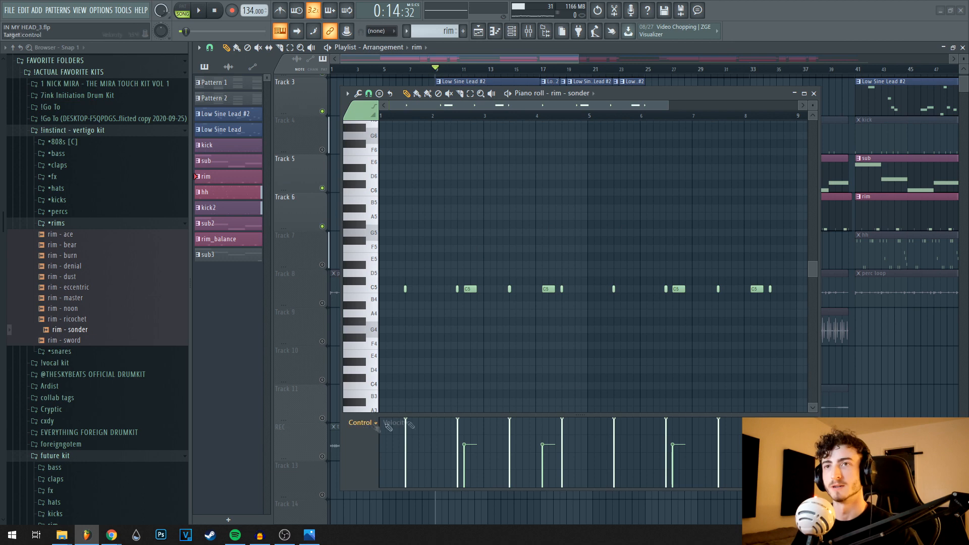
left_click(813, 93)
- Open the hh pattern in the piano roll, examine its rolls and pitch changes, and play it back
double_click(543, 197)
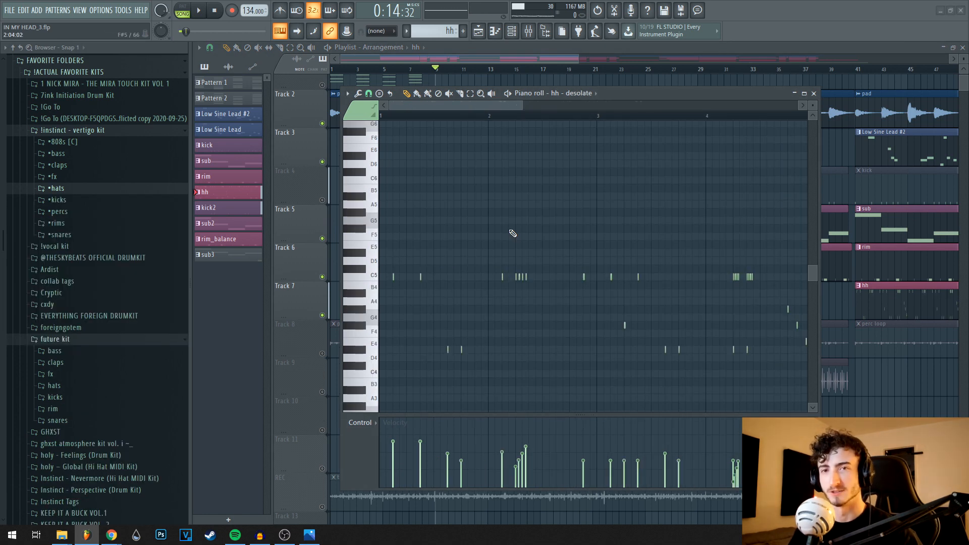
scroll(525, 223, "down", 1)
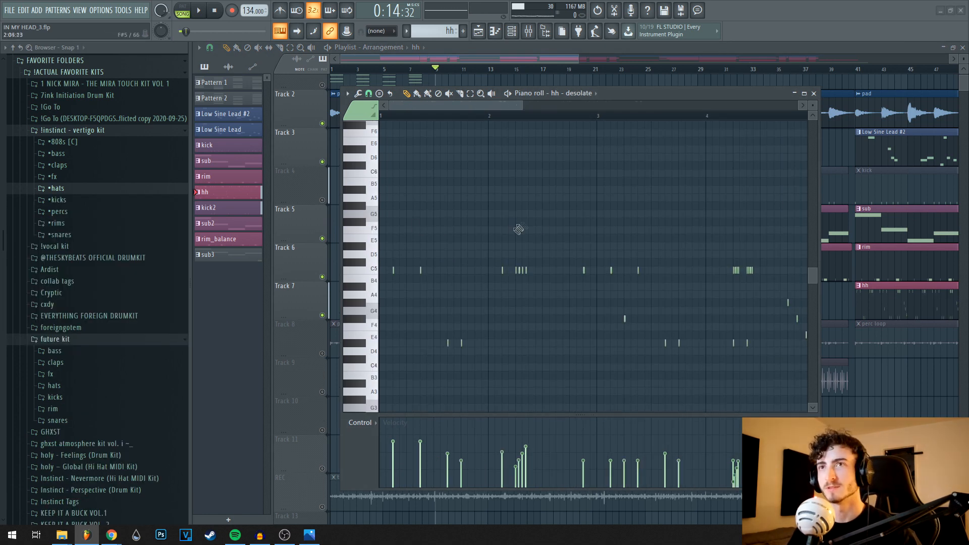
scroll(616, 314, "down", 2)
scroll(461, 259, "up", 2)
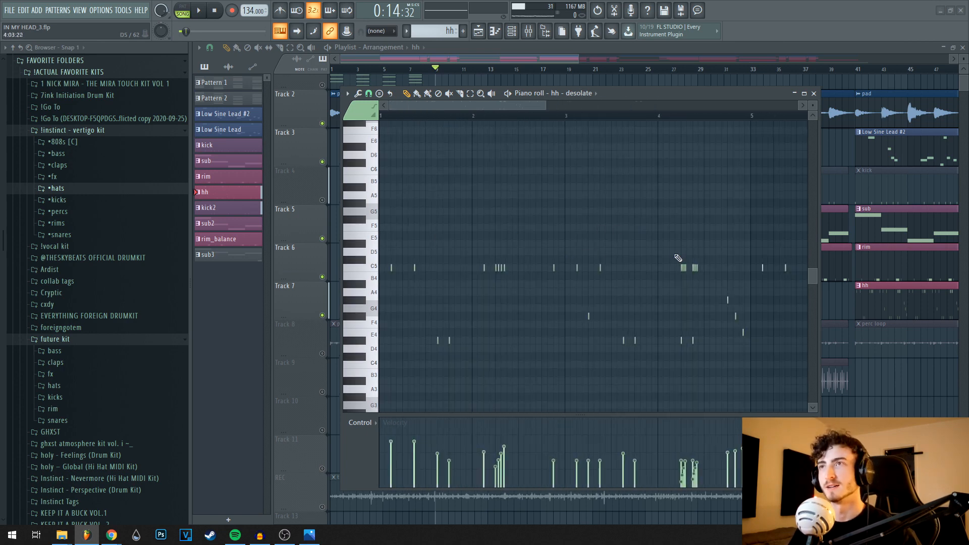
scroll(461, 359, "down", 2)
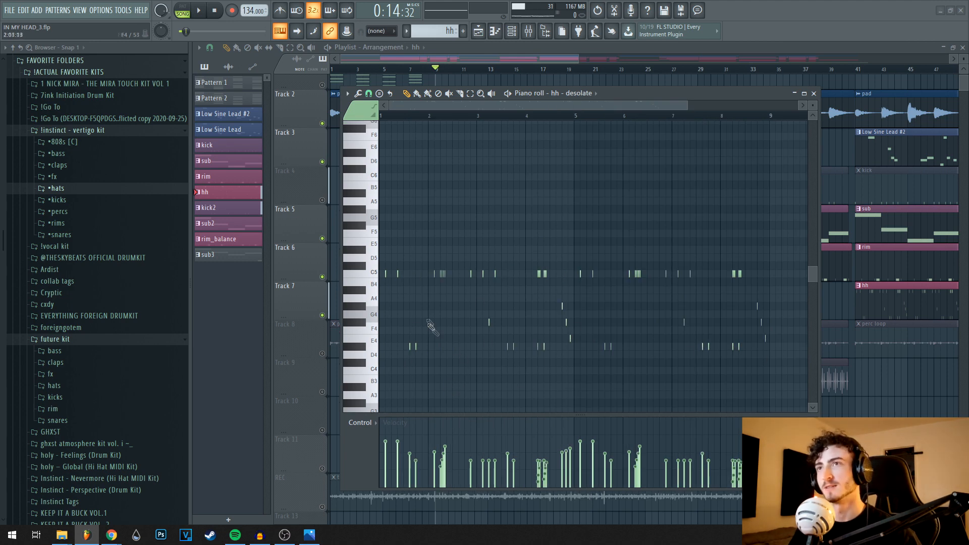
scroll(454, 348, "up", 2)
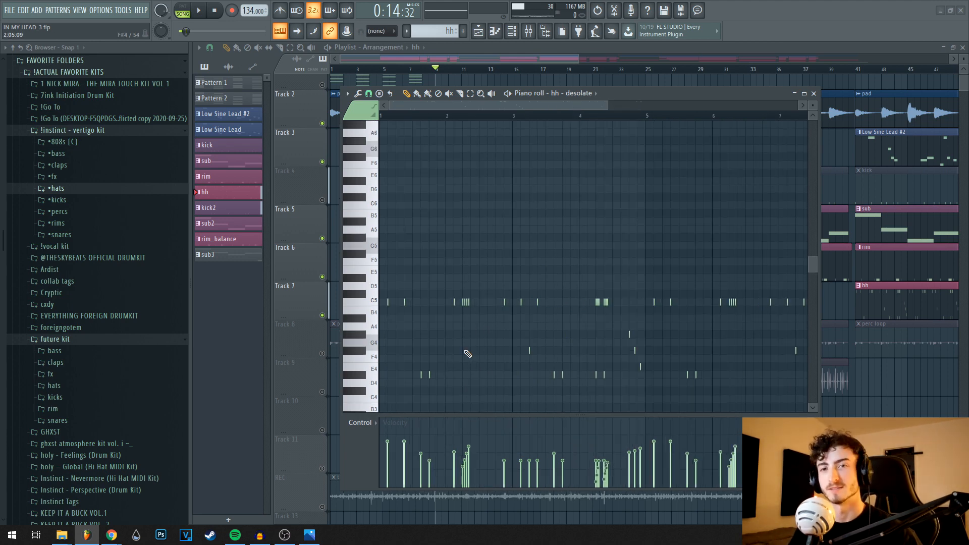
key("space")
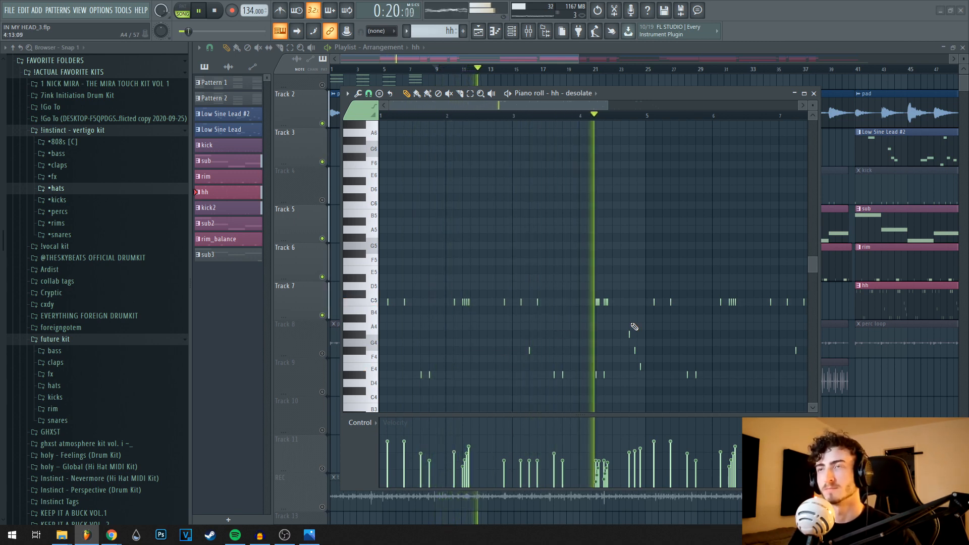
key("space")
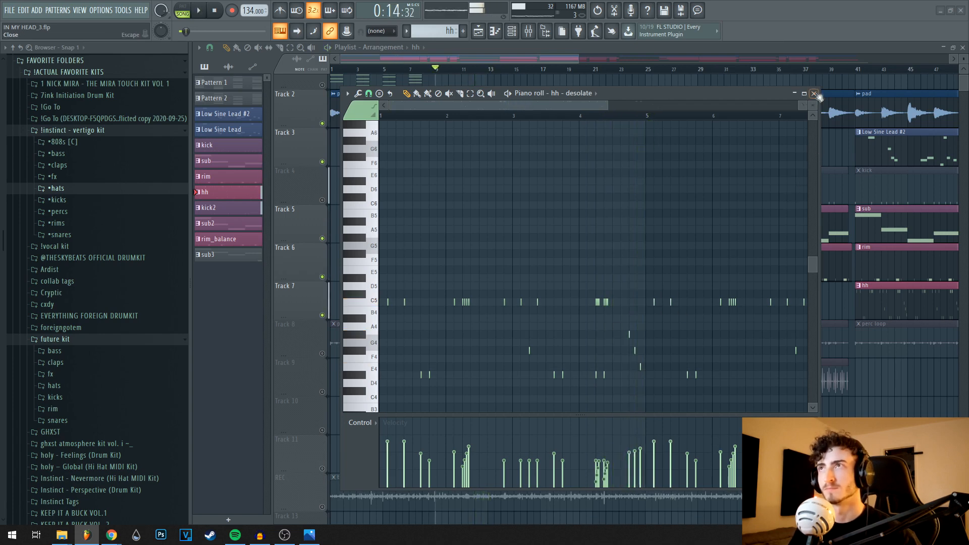
left_click(814, 94)
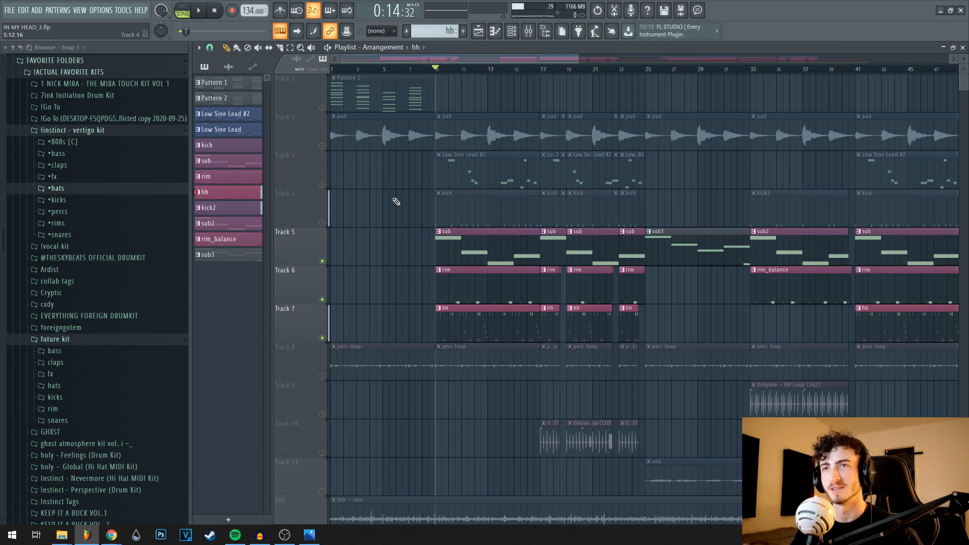
- Play the sub, rim and hh tracks alone, and again with the pad and Low Sine Lead #2 tracks unmuted
key("space")
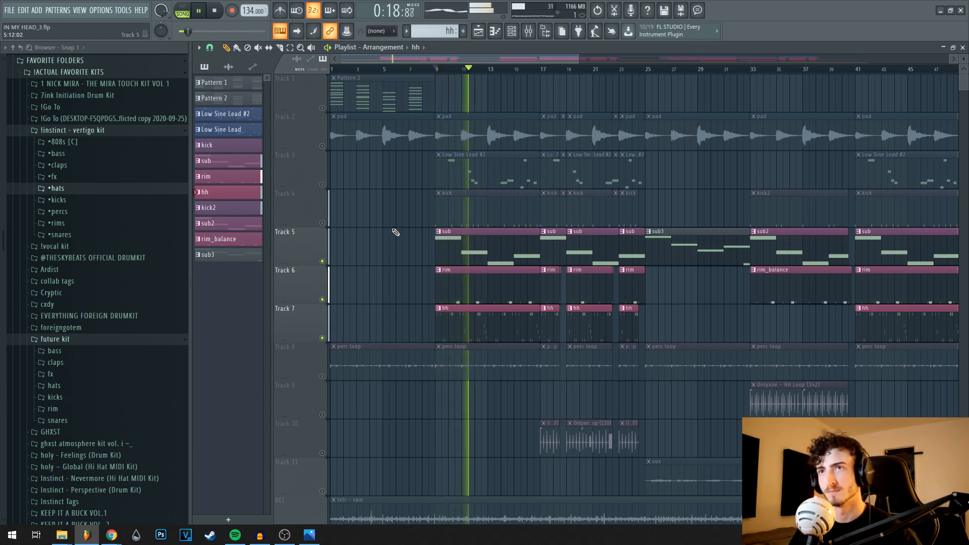
key("space")
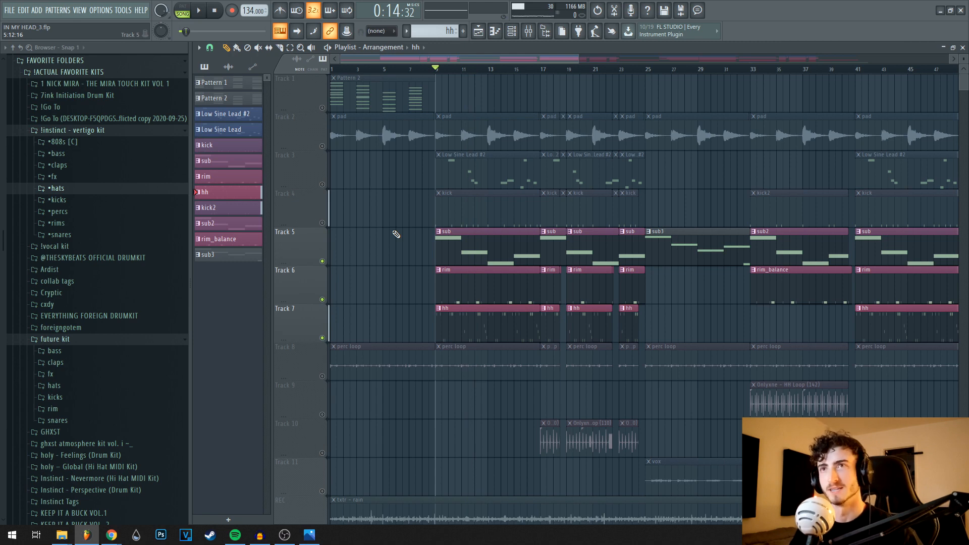
left_click(322, 184)
left_click(322, 146)
right_click(381, 187)
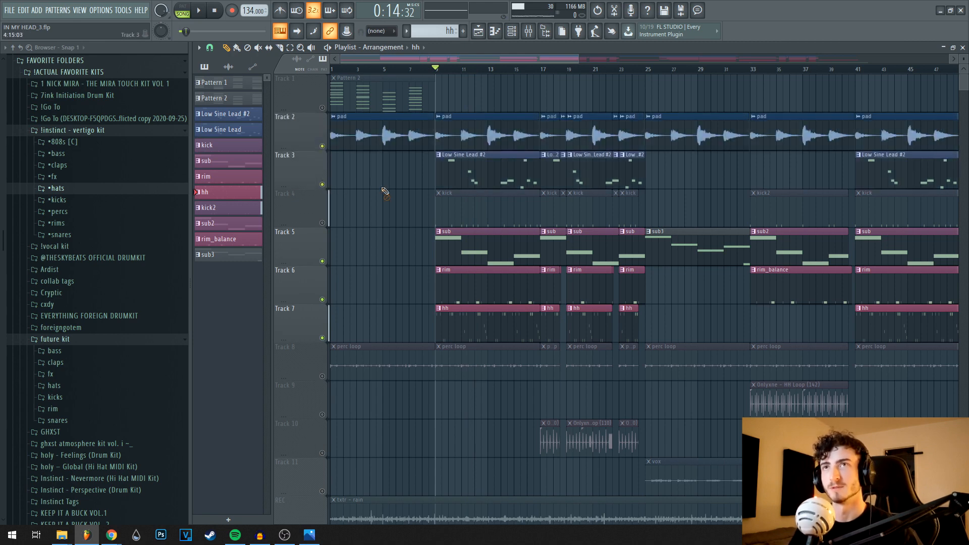
key("space")
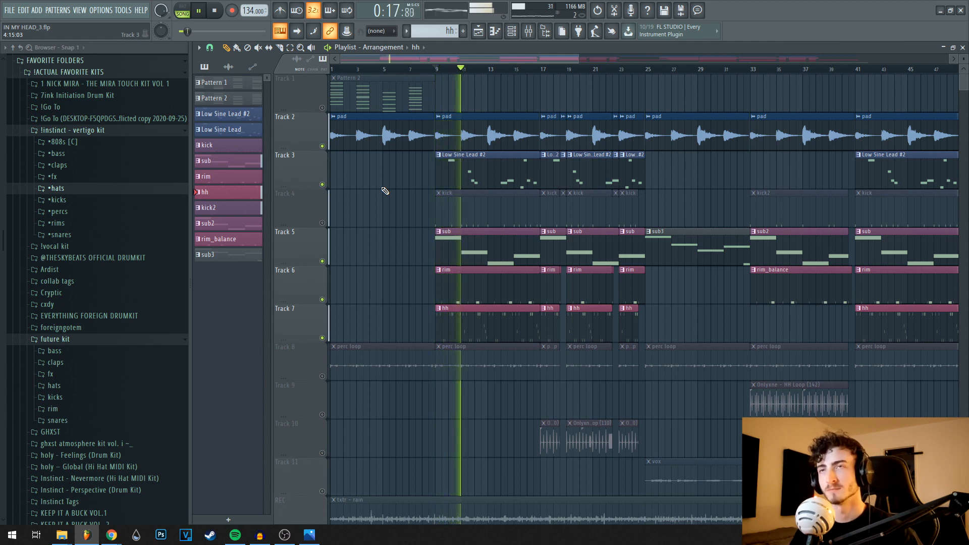
key("space")
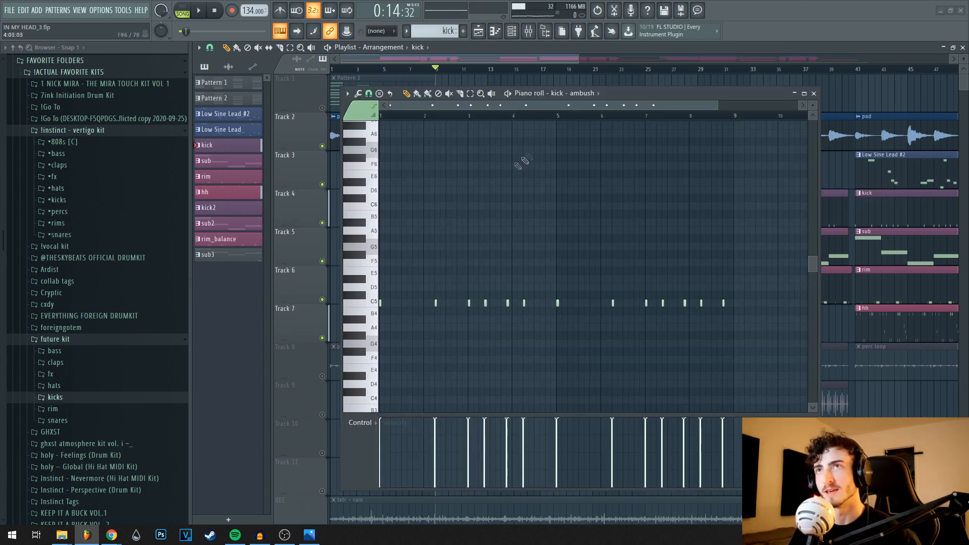
- Find the kick - ambush sample in the future kit's kicks folder and play back the beat with the kick pattern
left_click(53, 398)
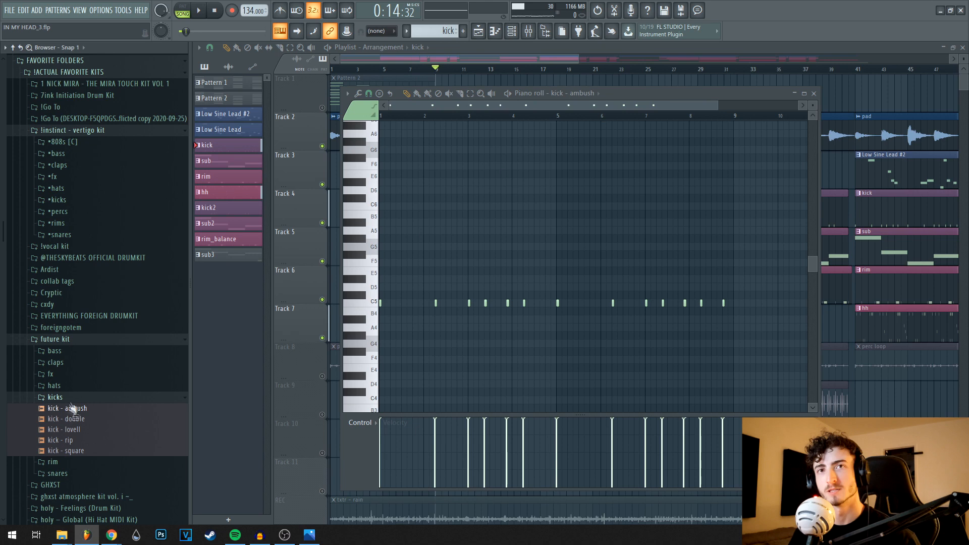
left_click(71, 397)
key("space")
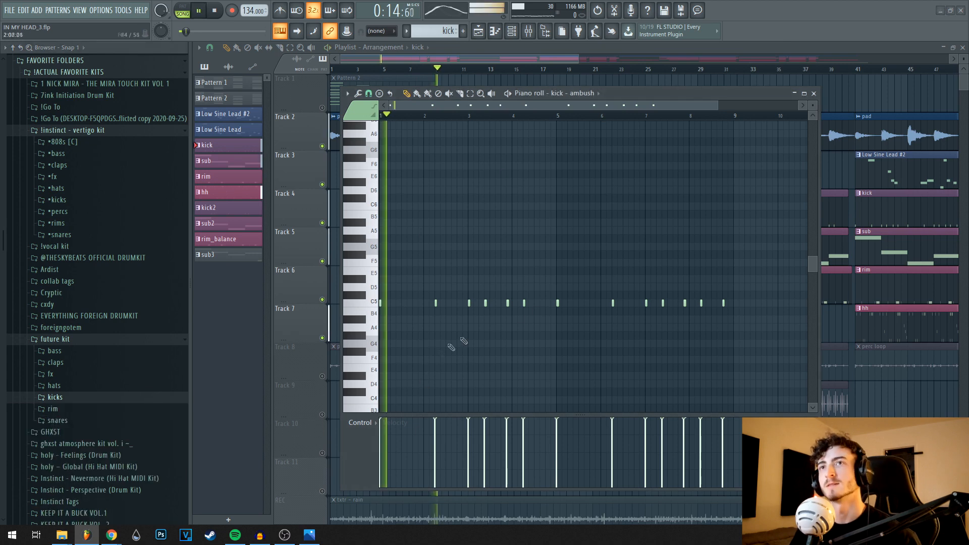
left_click(814, 93)
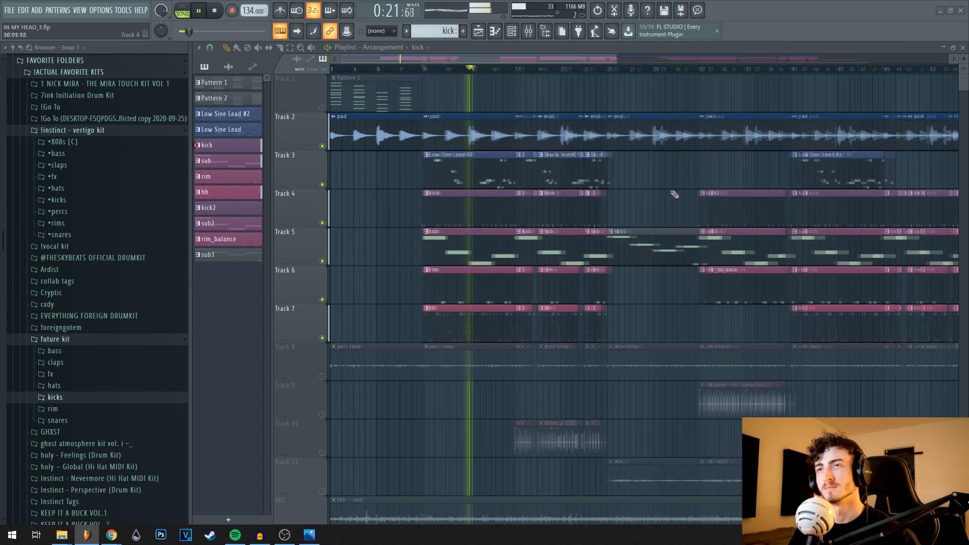
key("space")
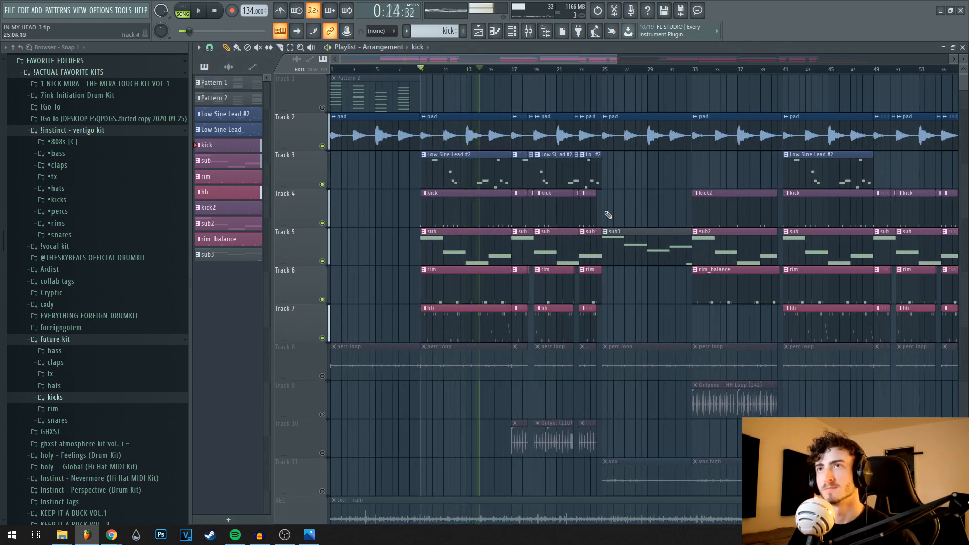
- Unmute the perc loop on Track 8 and review the sample's channel settings
double_click(436, 213)
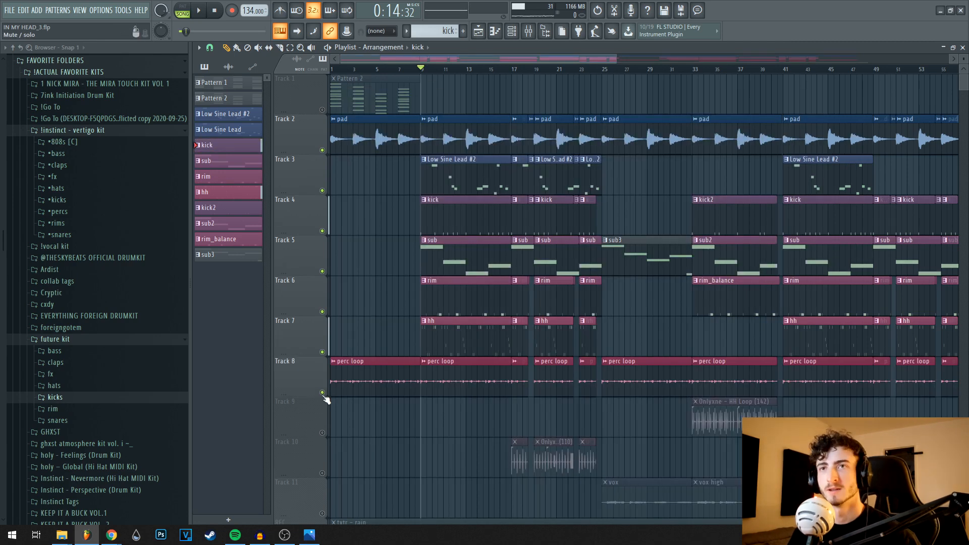
double_click(449, 380)
left_click(520, 147)
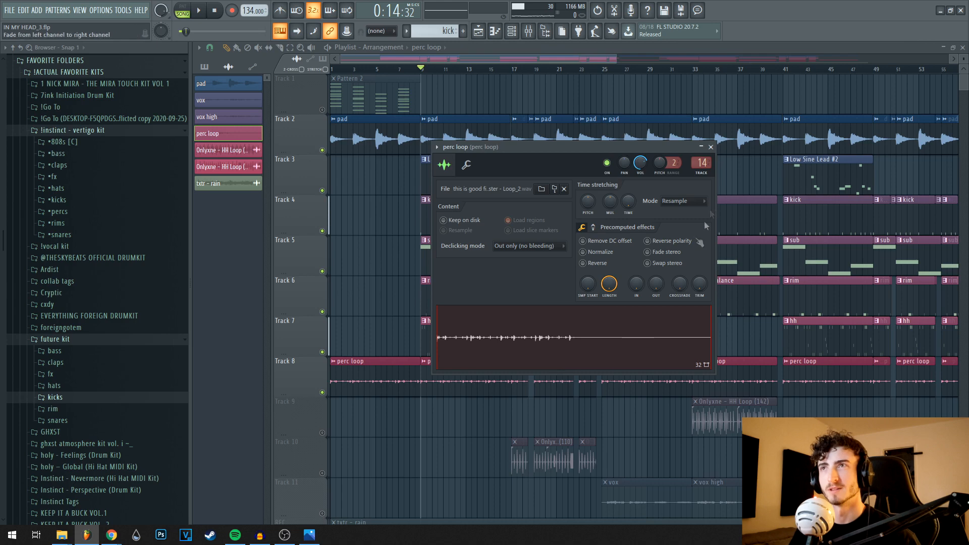
left_click(711, 147)
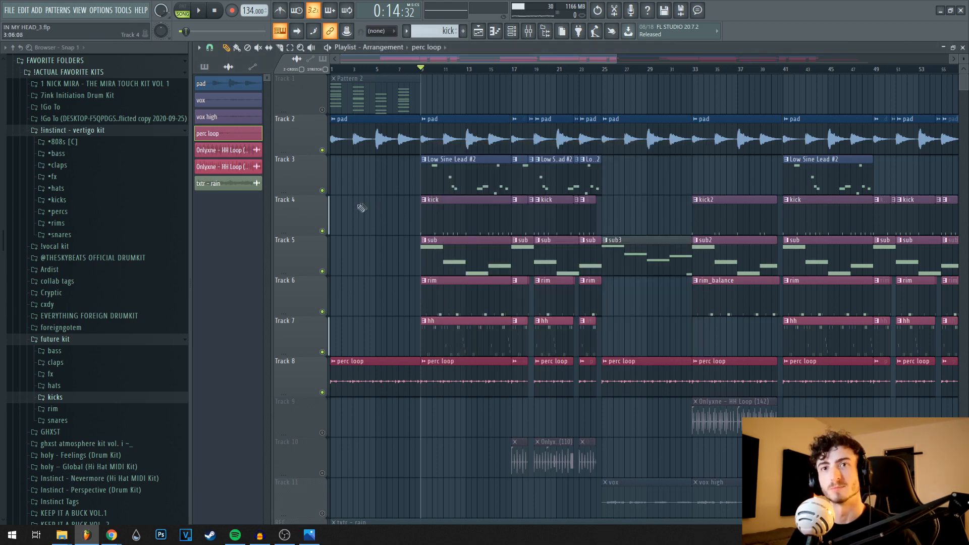
- Inspect the ValhallaVintageVerb settings on the perc loop mixer track
key("F9")
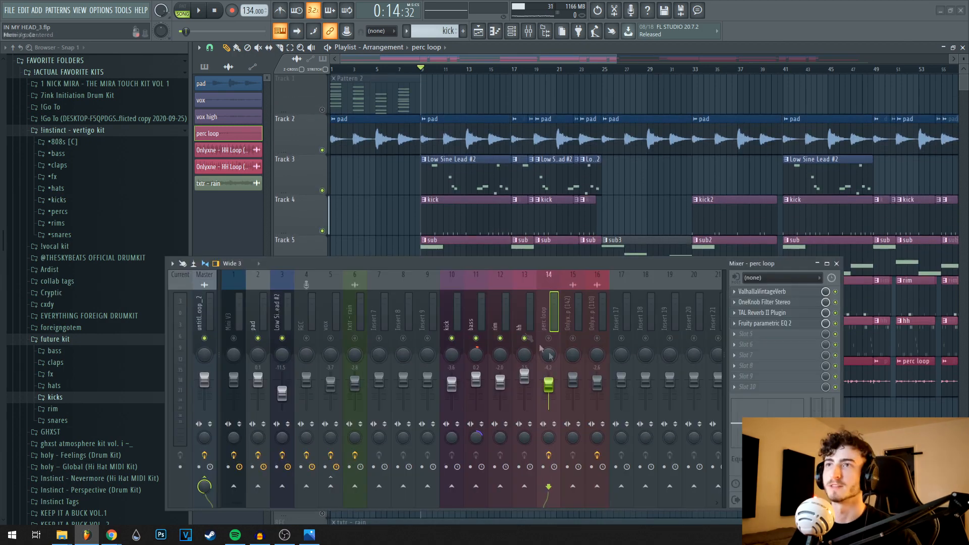
left_click(775, 292)
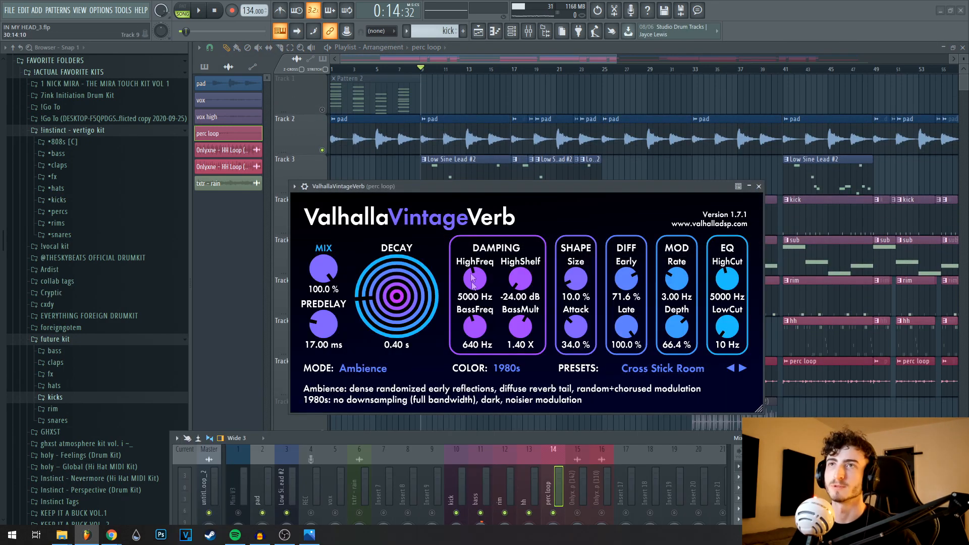
left_click(759, 186)
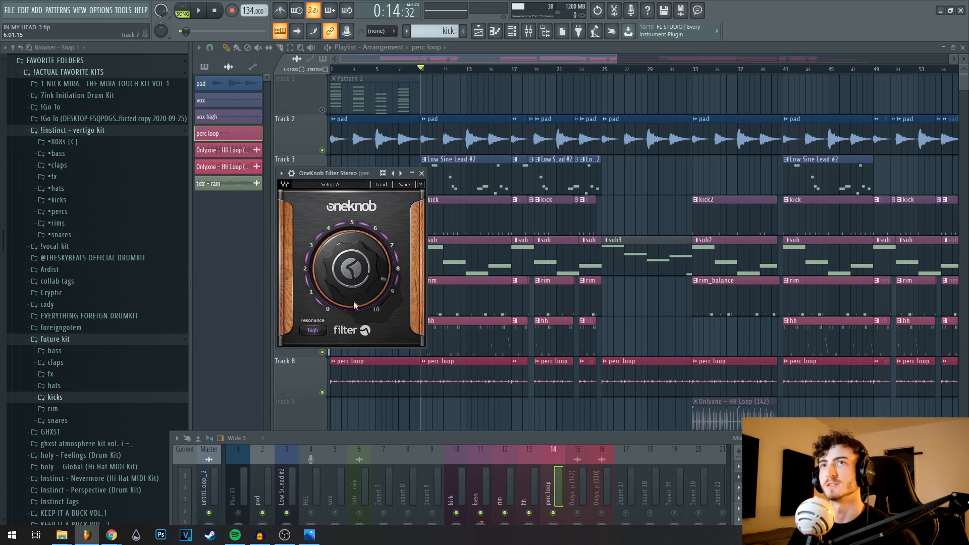
- Review the OneKnob Filter and Fruity parametric EQ 2 settings on the perc loop mixer track, and close both plugins
left_click(421, 174)
left_click(544, 95)
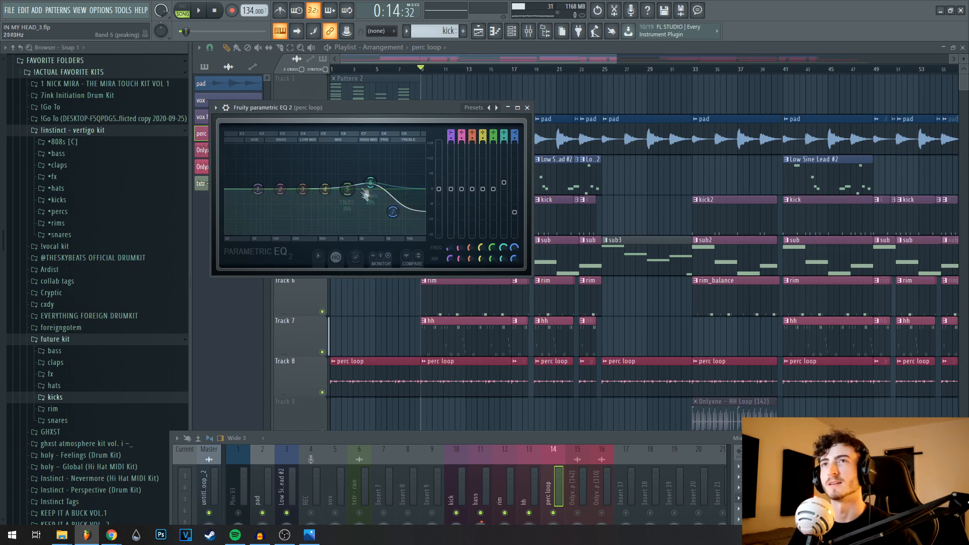
left_click(528, 107)
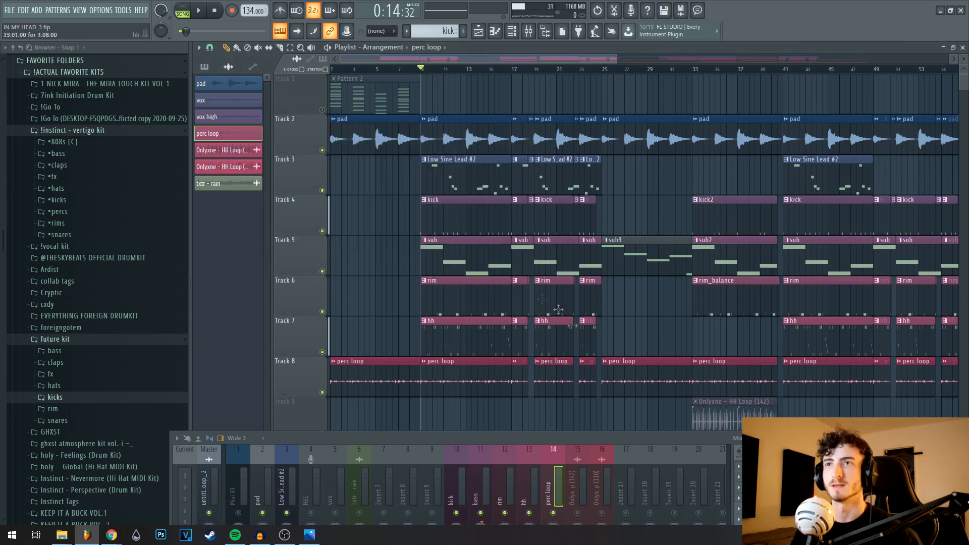
- Play back the perc loop soloed, bringing in the hh, rim, bass, kick, lead and pad mixer tracks one at a time
key("space")
left_click_drag(534, 436, 540, 290)
right_click(559, 366)
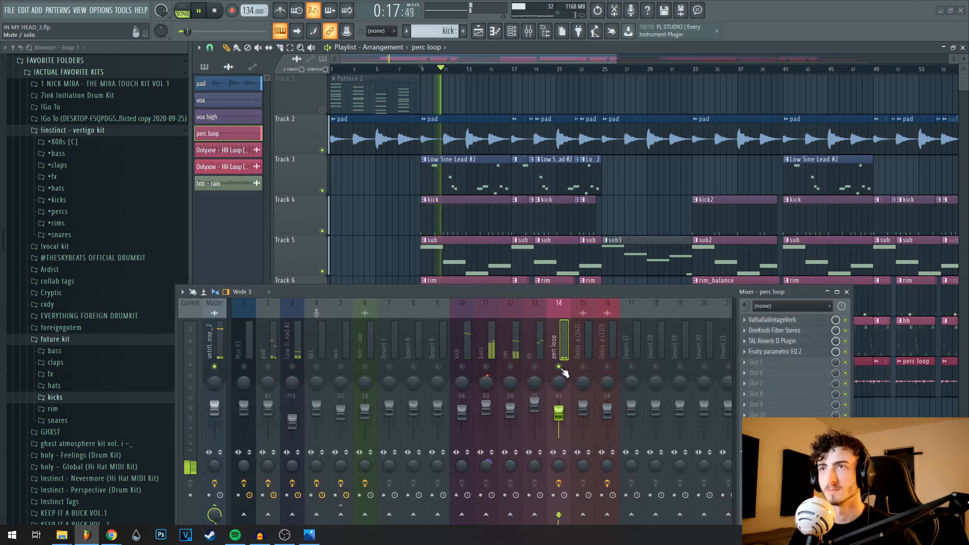
left_click(535, 368)
left_click(510, 367)
left_click(486, 366)
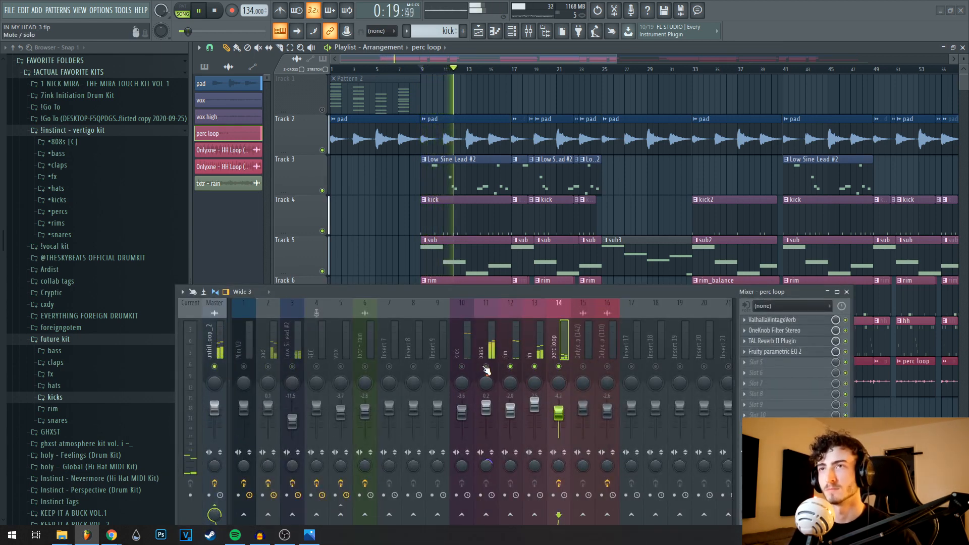
left_click(462, 367)
left_click(292, 367)
left_click(268, 367)
left_click_drag(384, 290, 393, 407)
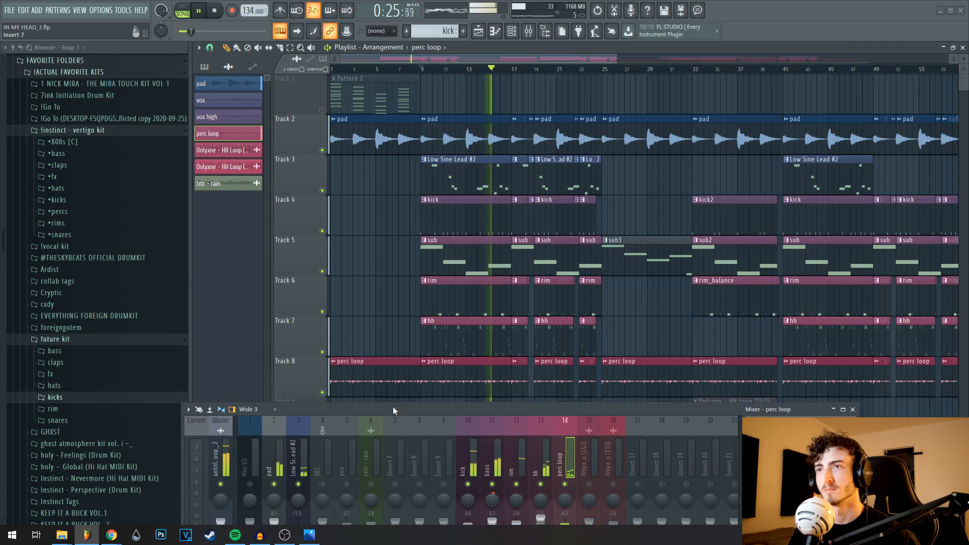
scroll(646, 234, "down", 3)
key("space")
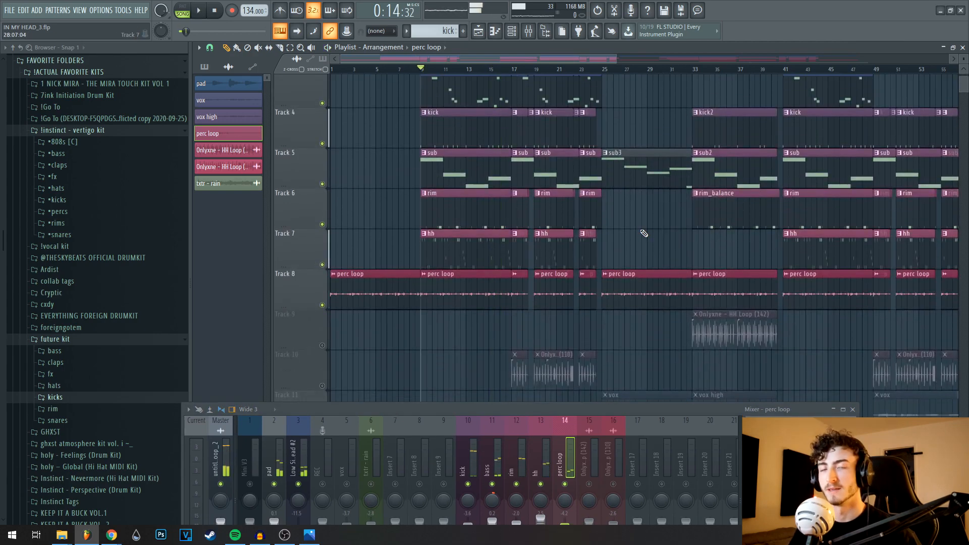
- Inspect the channel settings of the Onlyxne - HH Loop (110) sample on Track 10
scroll(629, 245, "up", 3)
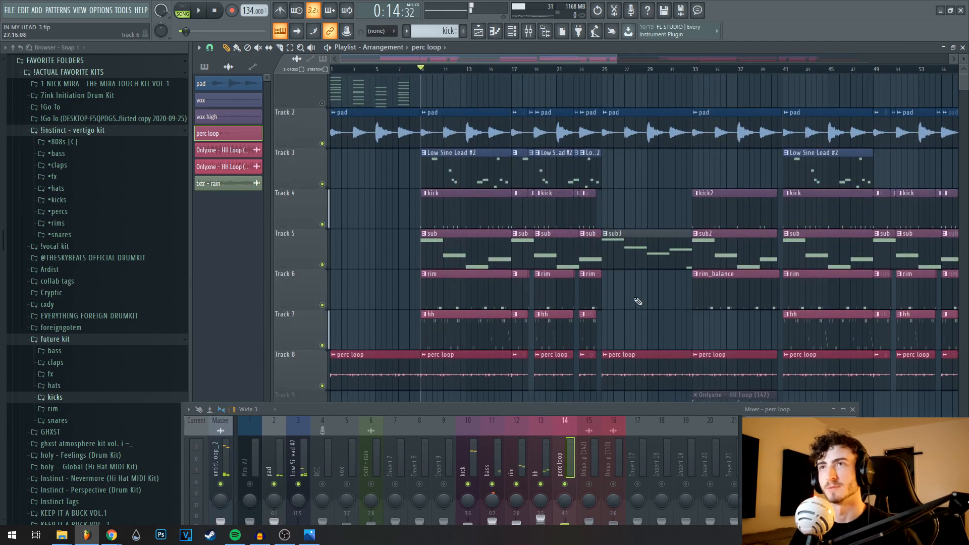
scroll(639, 288, "down", 2)
scroll(632, 255, "up", 2)
scroll(616, 248, "left", 3)
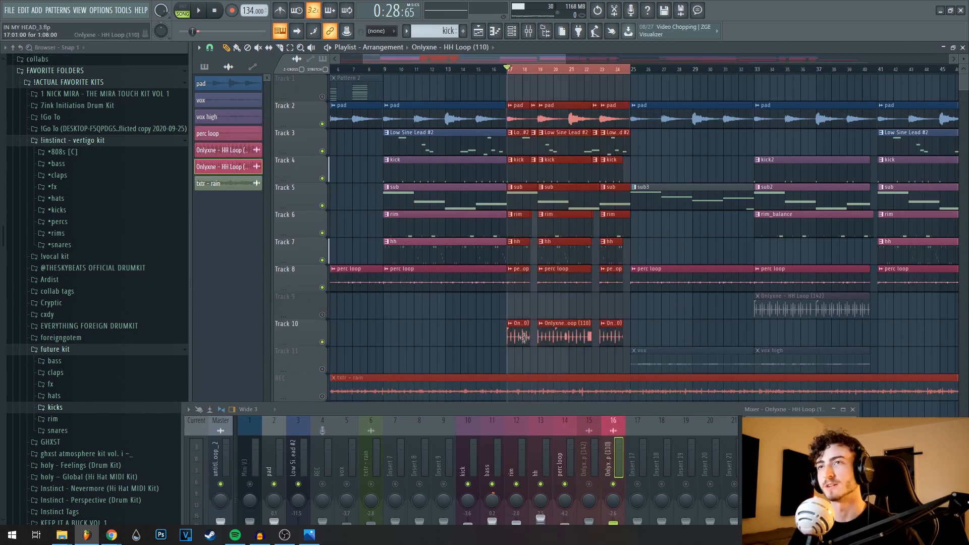
double_click(520, 339)
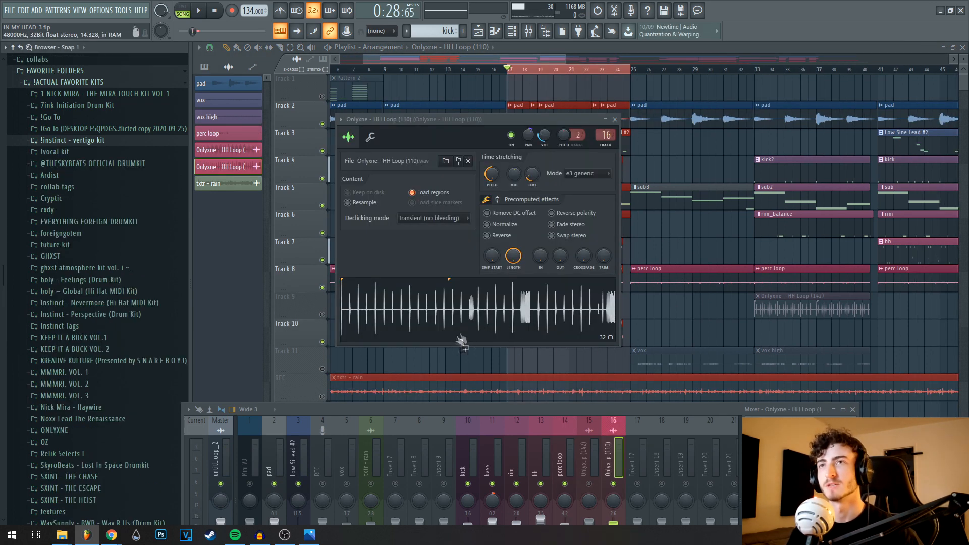
left_click_drag(400, 131, 394, 148)
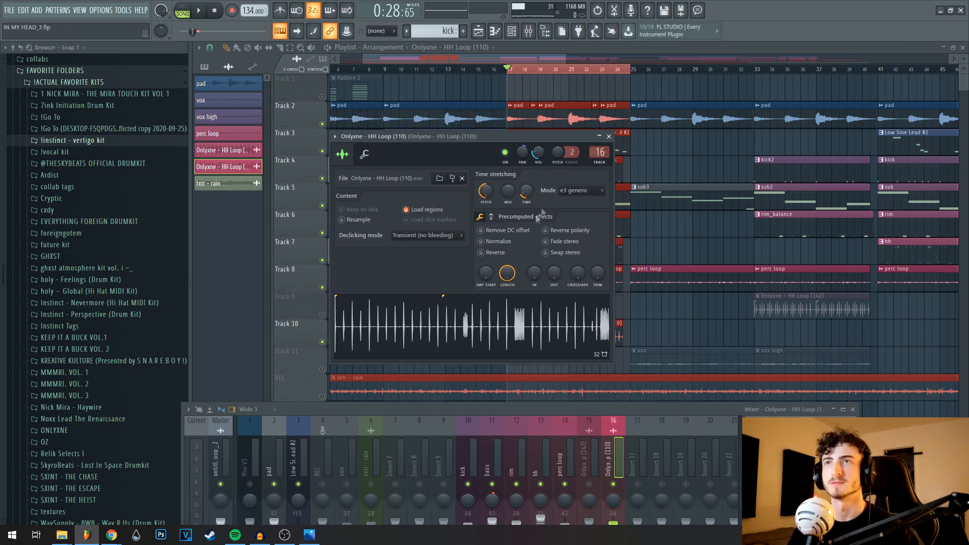
left_click(609, 136)
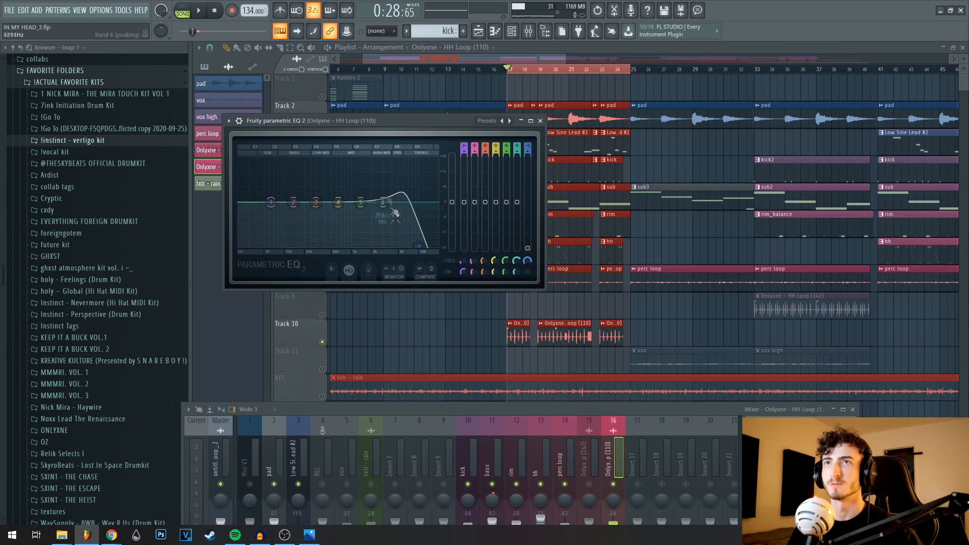
- Review the parametric EQ 2 and TAL Reverb II settings on the HH Loop (110) mixer track, and play the section
left_click(792, 451)
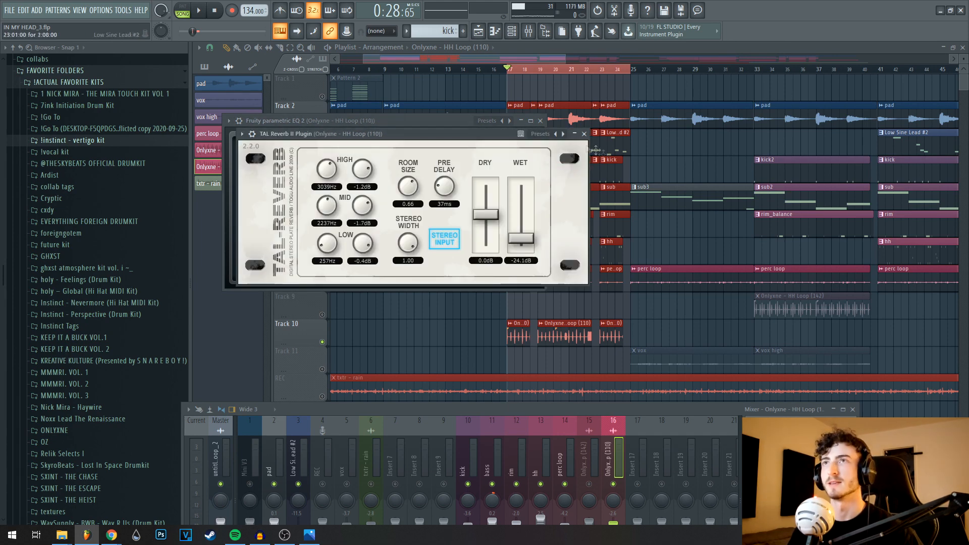
left_click(585, 135)
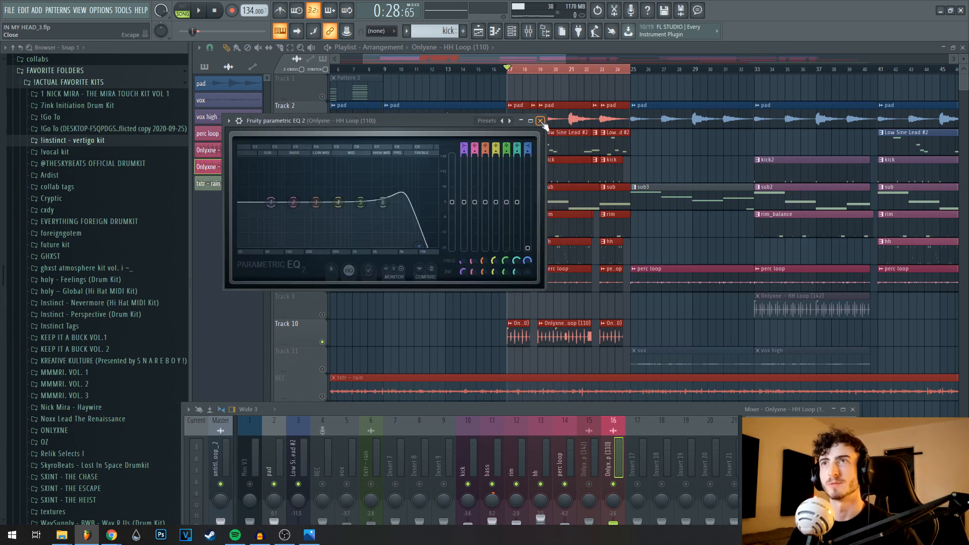
left_click(540, 121)
left_click_drag(618, 410, 623, 378)
key("space")
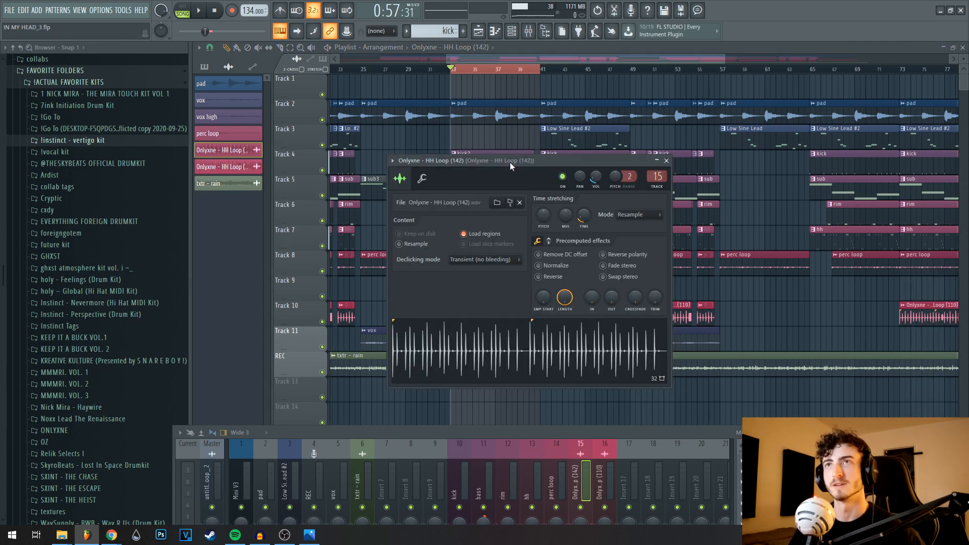
- Review the Onlyxne - HH Loop (142) sample's channel settings and the kick2 pattern's notes in the piano roll
left_click_drag(509, 162, 480, 186)
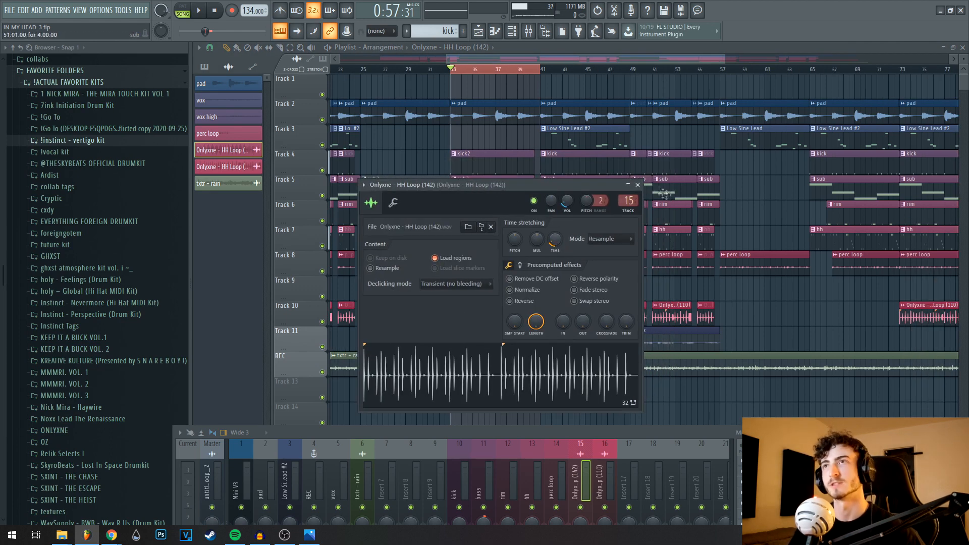
left_click(638, 185)
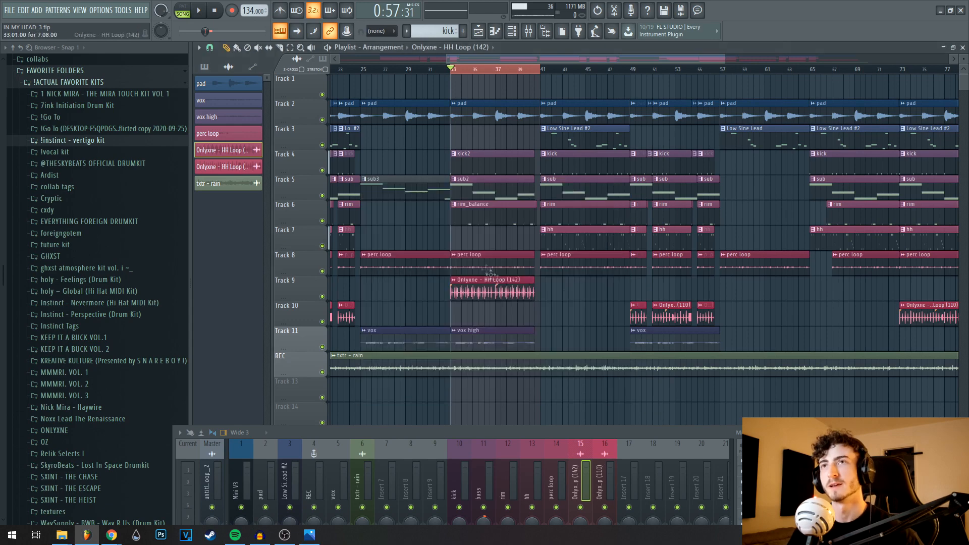
double_click(471, 160)
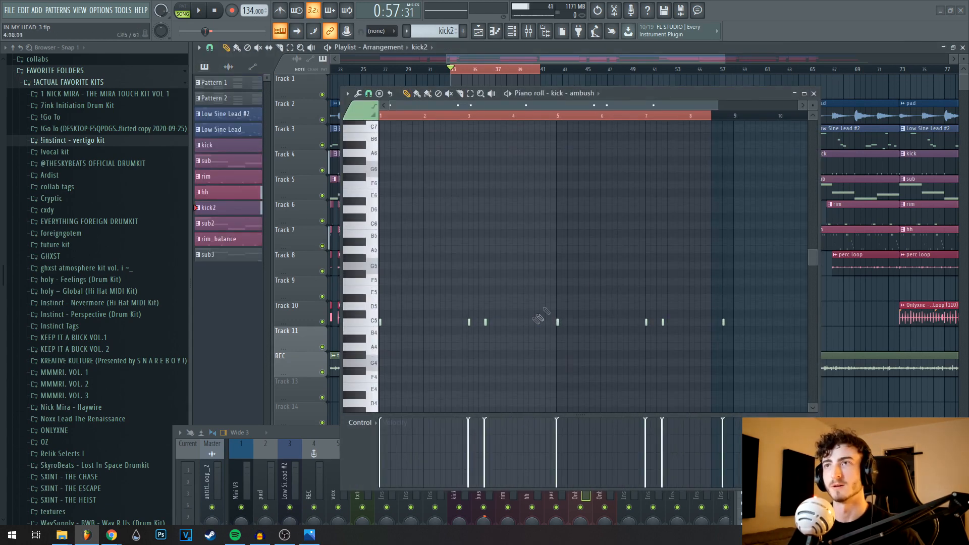
left_click(813, 94)
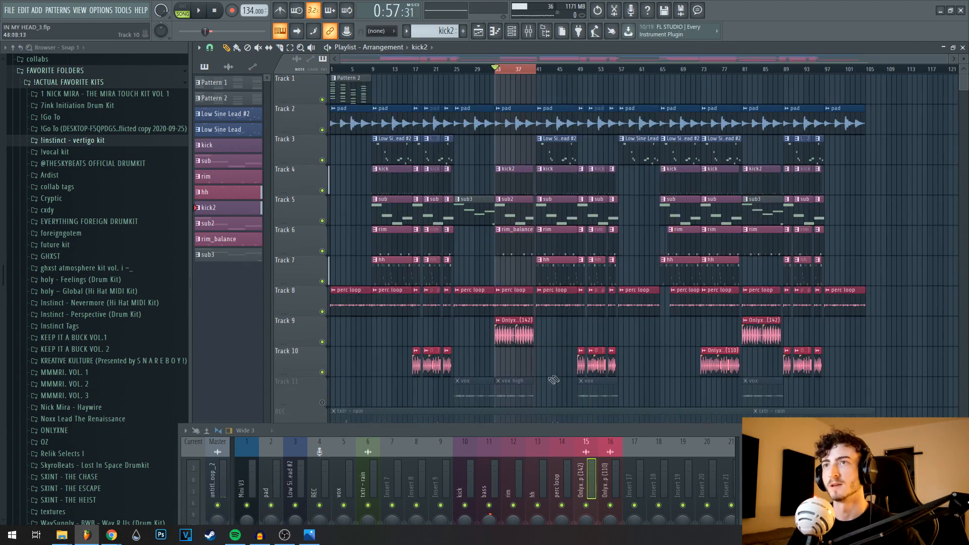
- Select bars 25 to 33 of the playlist and bring up the REC and vox tracks in the mixer
scroll(284, 345, "down", 1)
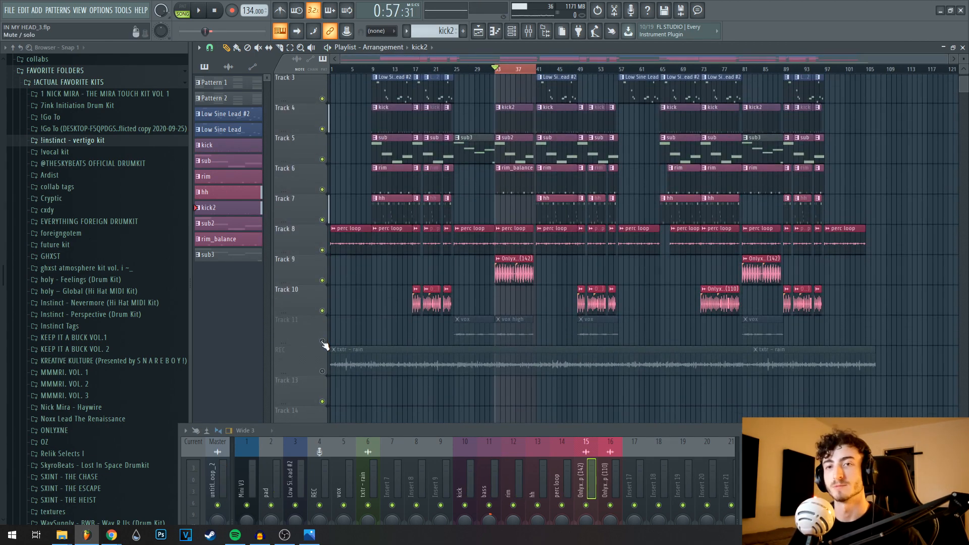
left_click_drag(456, 69, 495, 70)
left_click_drag(325, 345, 325, 344)
left_click_drag(491, 429, 495, 231)
left_click(393, 303)
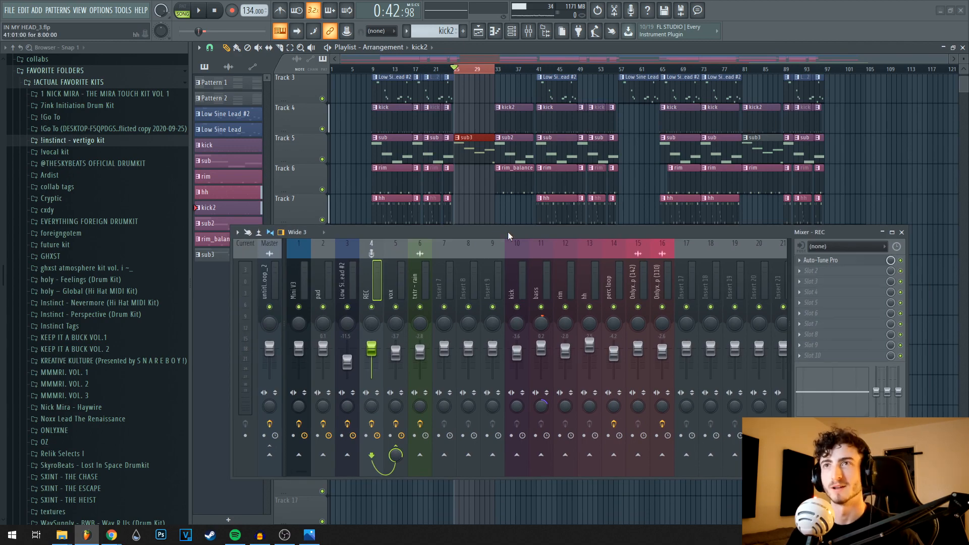
- Inspect the routing from REC to vox and the vox effects chain, and arm the REC mixer track for recording
left_click_drag(508, 231, 512, 256)
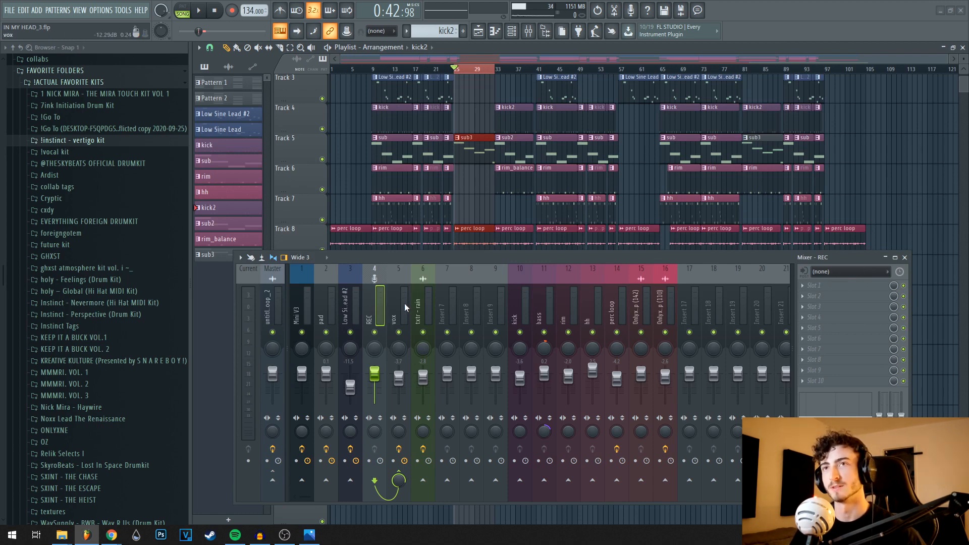
right_click(399, 479)
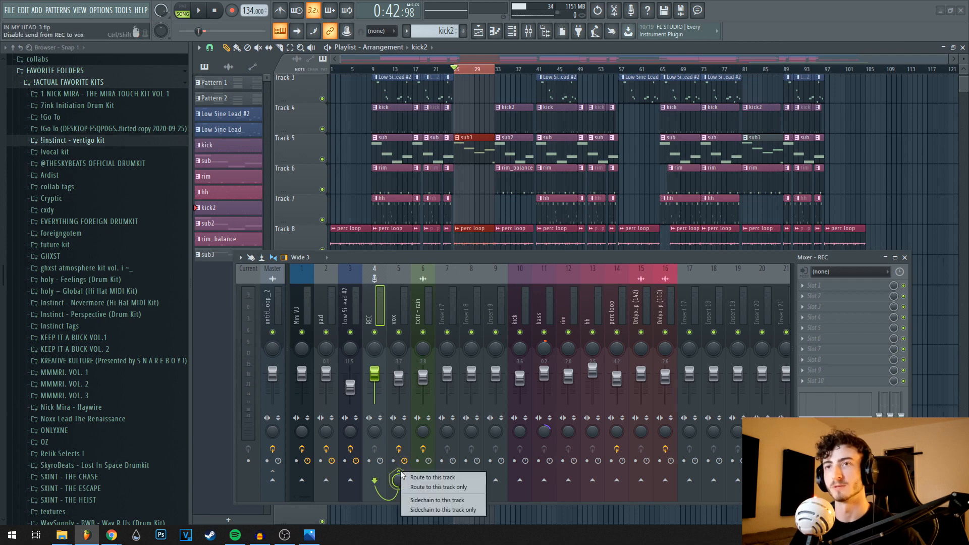
left_click(402, 312)
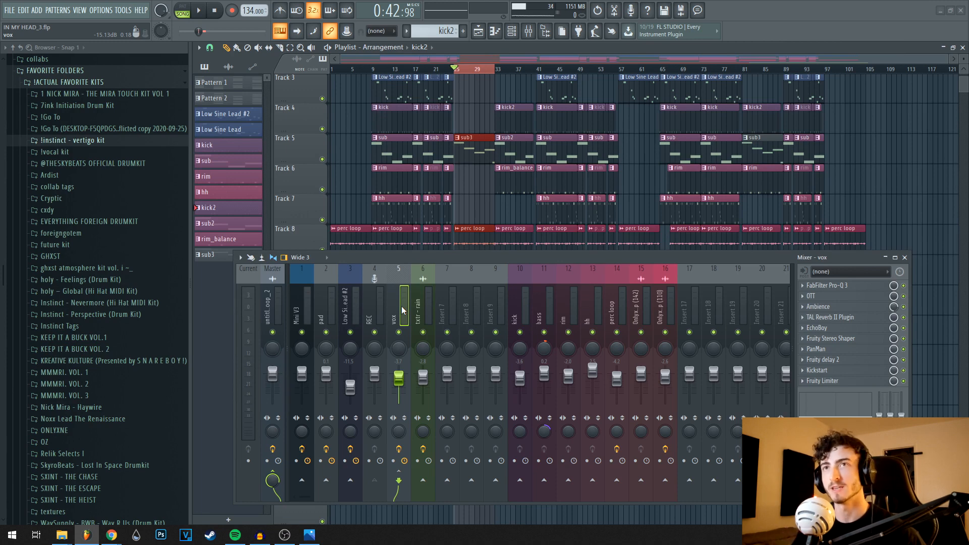
left_click(384, 377)
left_click(369, 461)
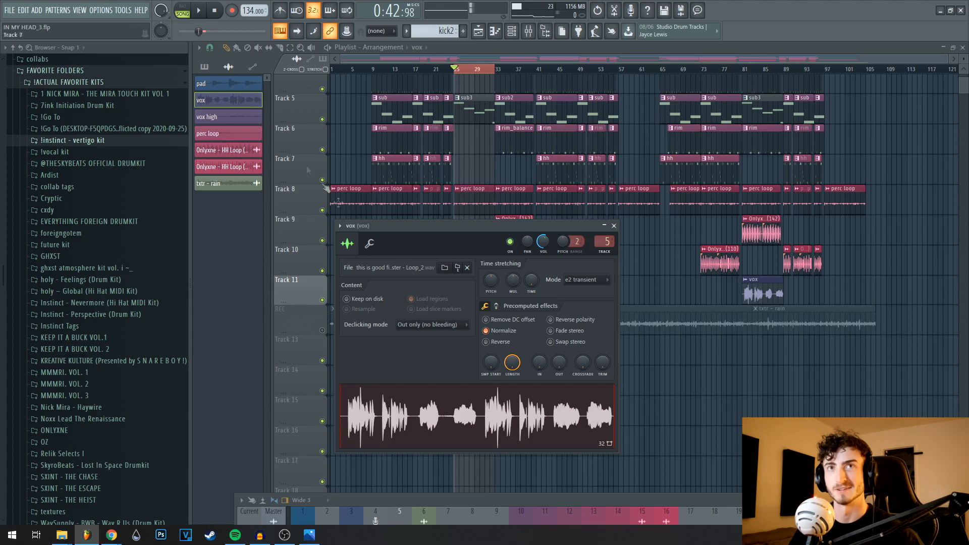
- Review the vox sample's channel settings and the FabFilter Pro-Q 3 EQ curve on the vox mixer track
left_click_drag(491, 233, 512, 193)
left_click_drag(558, 499, 586, 192)
key("ctrl+z")
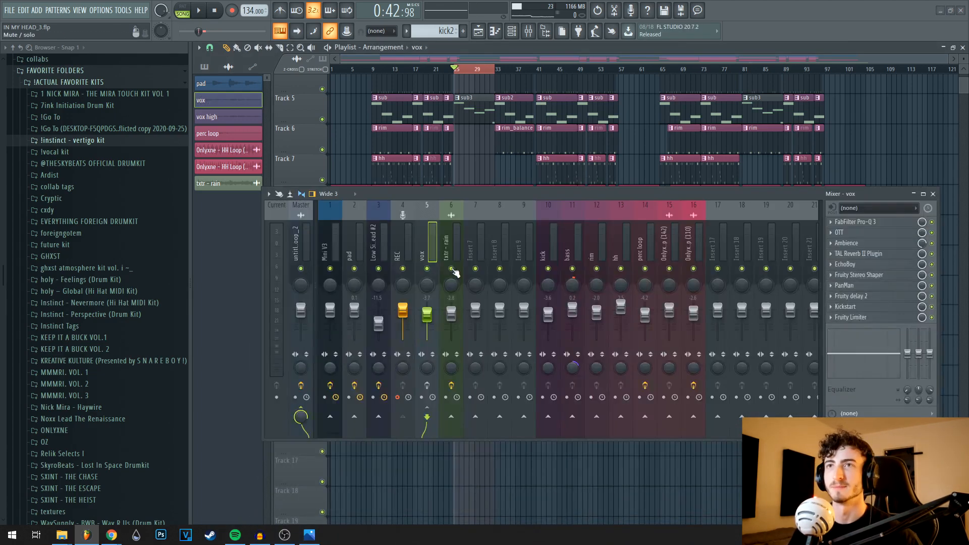
left_click(878, 229)
left_click_drag(652, 195, 627, 434)
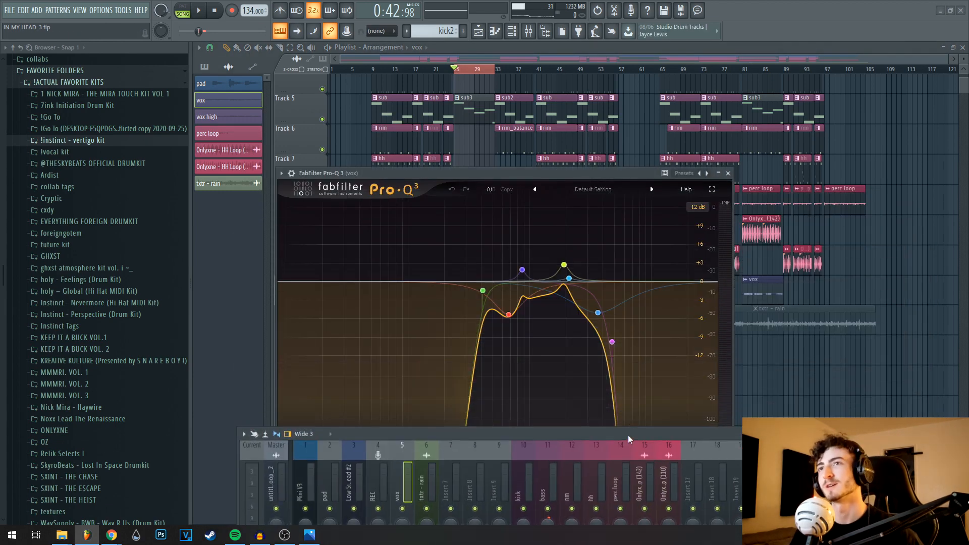
left_click_drag(558, 175, 557, 75)
left_click_drag(504, 433, 511, 376)
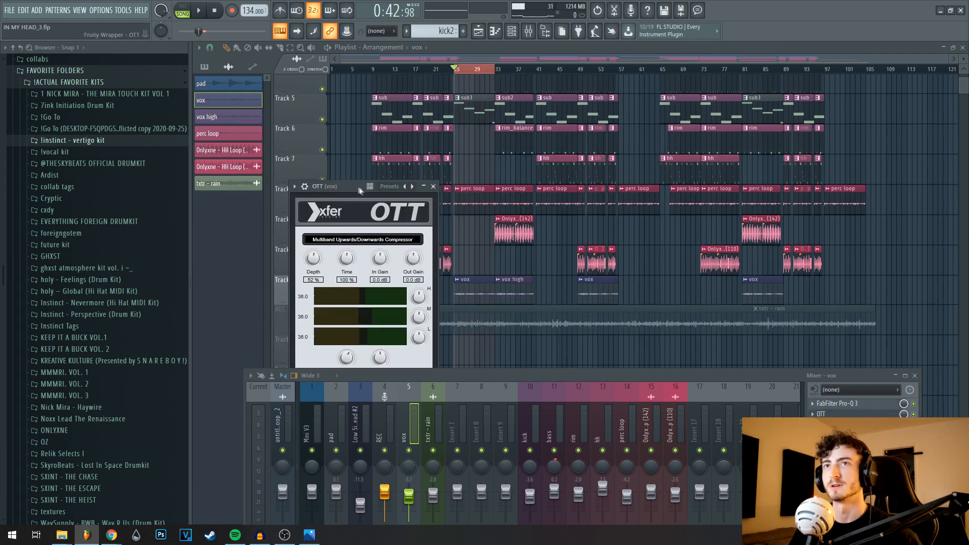
- Inspect the OTT compressor and Ambience reverb settings on the vox mixer track
left_click_drag(360, 190, 411, 130)
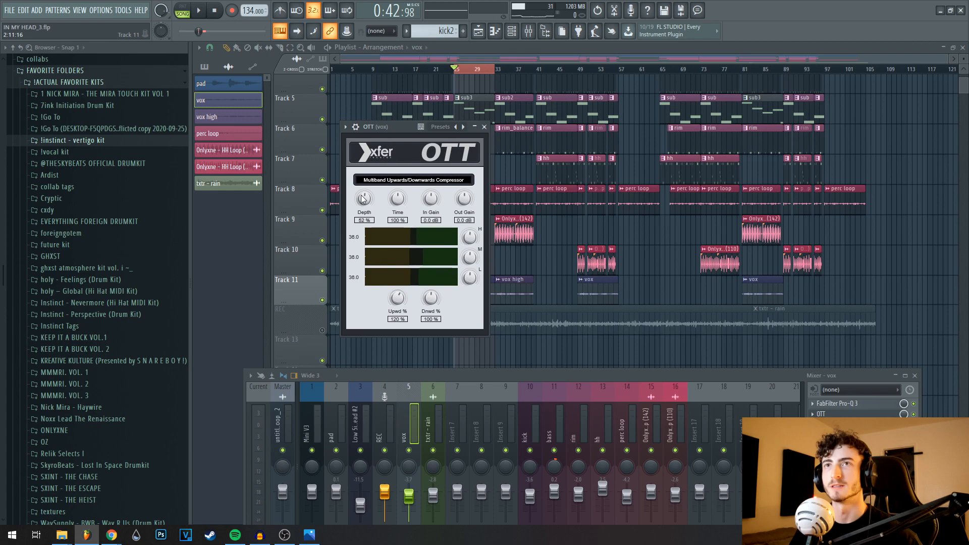
left_click(484, 127)
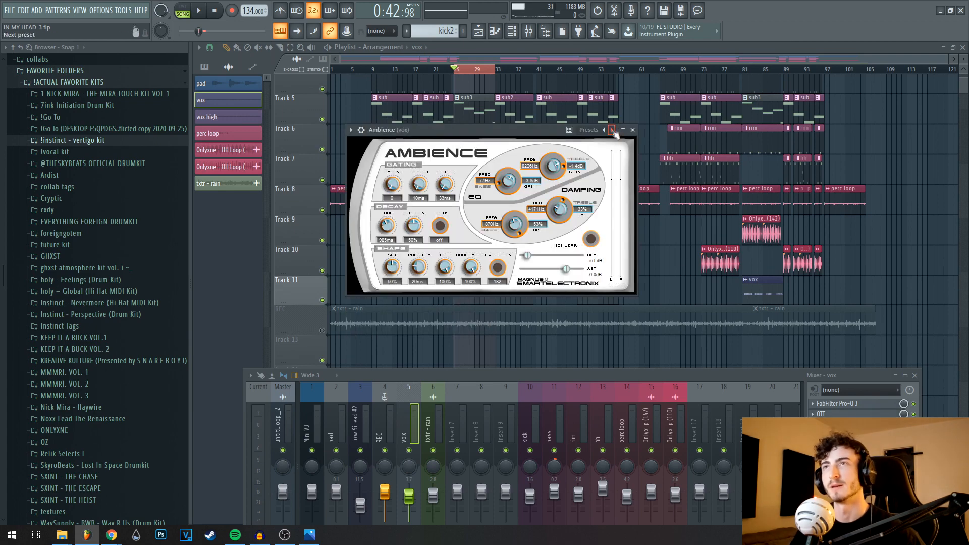
right_click(611, 129)
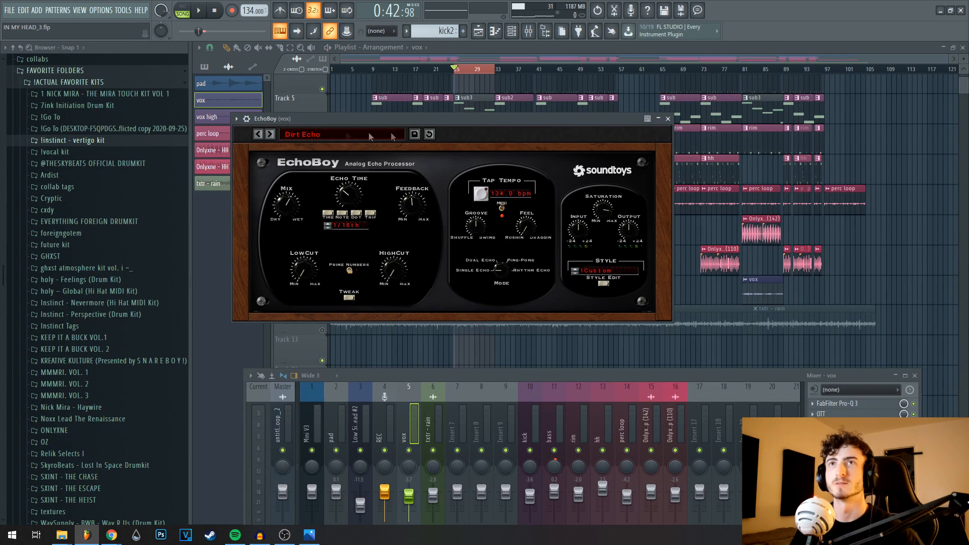
- Review the EchoBoy Dirt Echo preset on the vox mixer track and close the plugin
left_click_drag(295, 119, 385, 114)
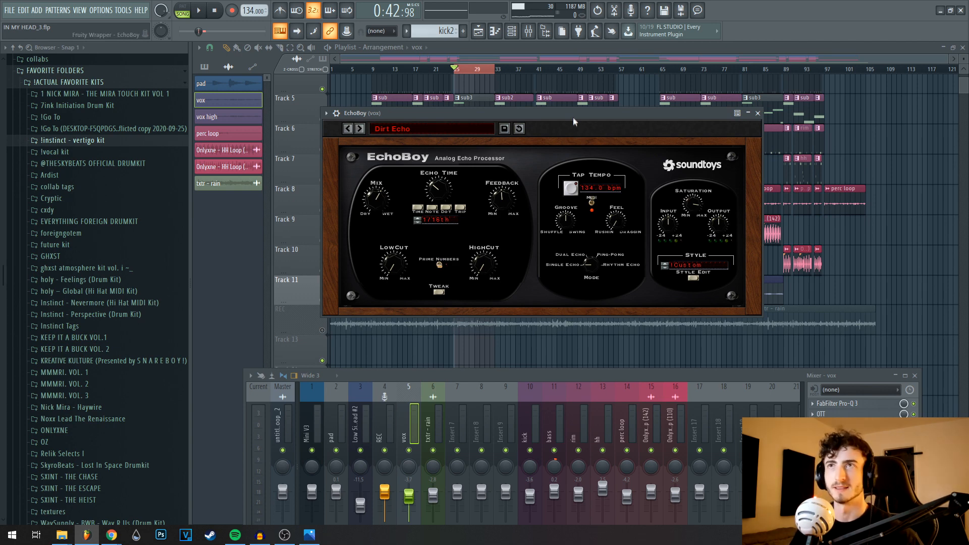
left_click_drag(573, 119, 556, 121)
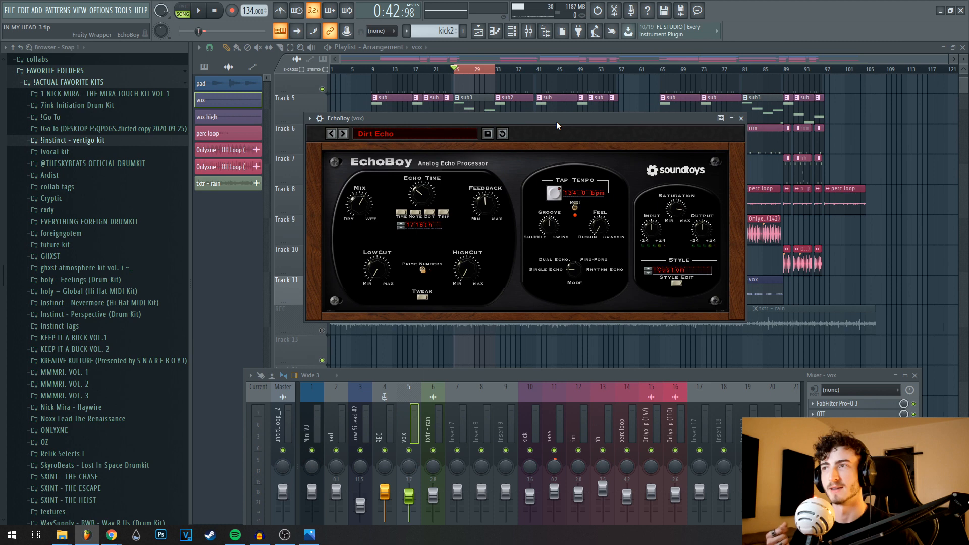
left_click(740, 118)
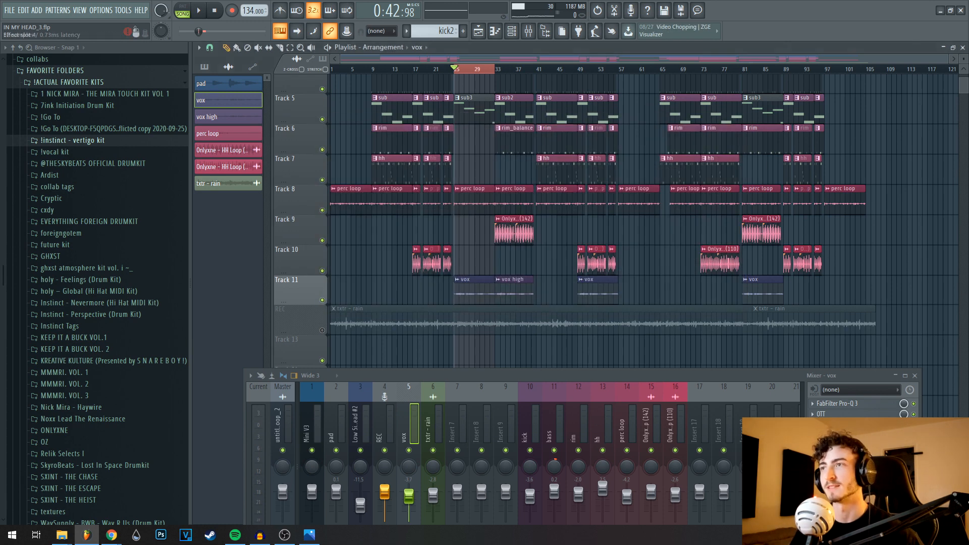
- Look through the Fruity Stereo Shaper presets and inspect the Fruity delay 2 settings on the vox mixer track
right_click(324, 107)
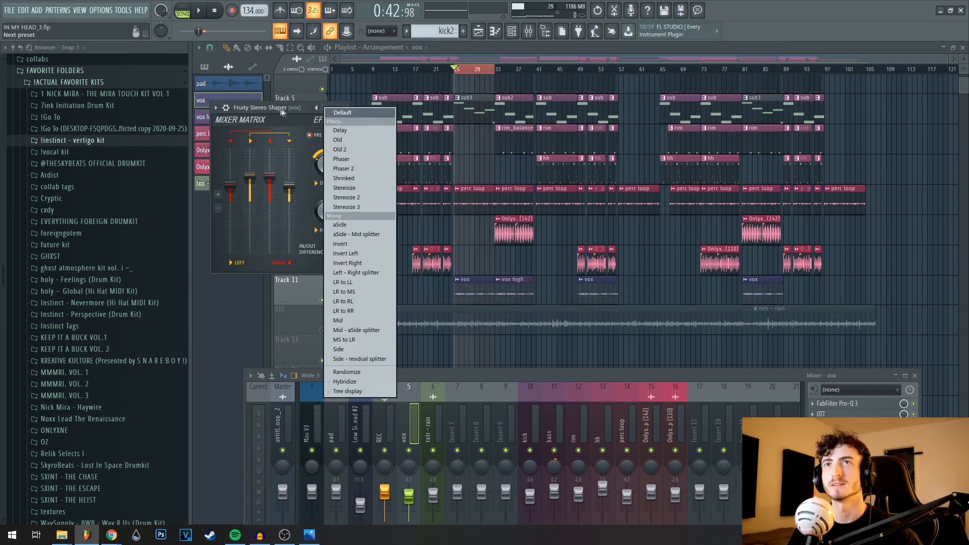
left_click(283, 112)
left_click(345, 108)
left_click(838, 446)
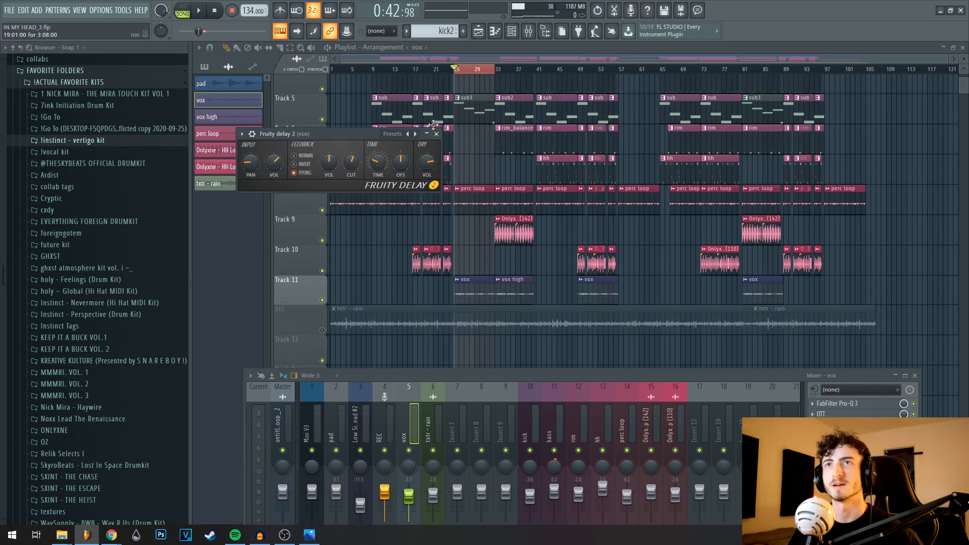
- Close Fruity delay 2 and audition the vox clips on Track 11 in solo, restoring all the other tracks at the end
left_click(441, 130)
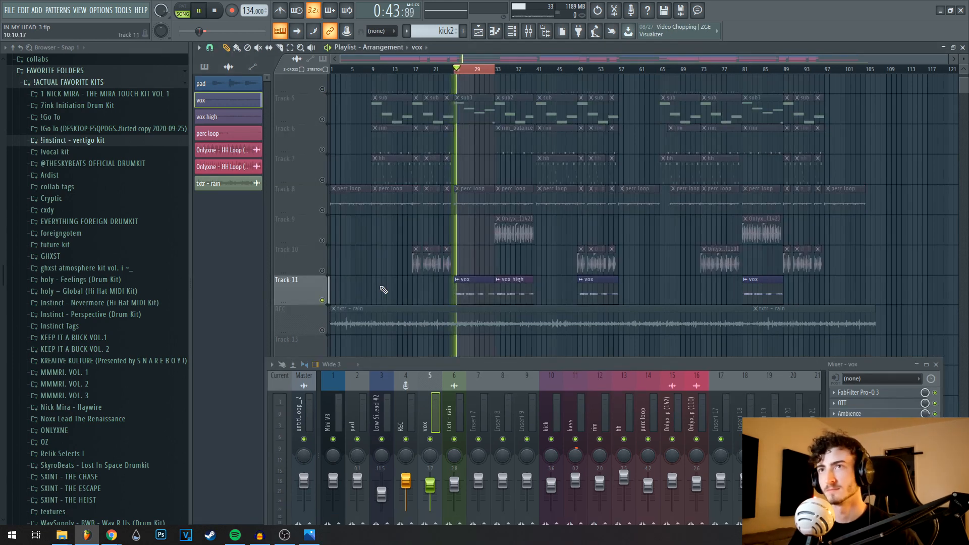
left_click_drag(448, 361, 440, 328)
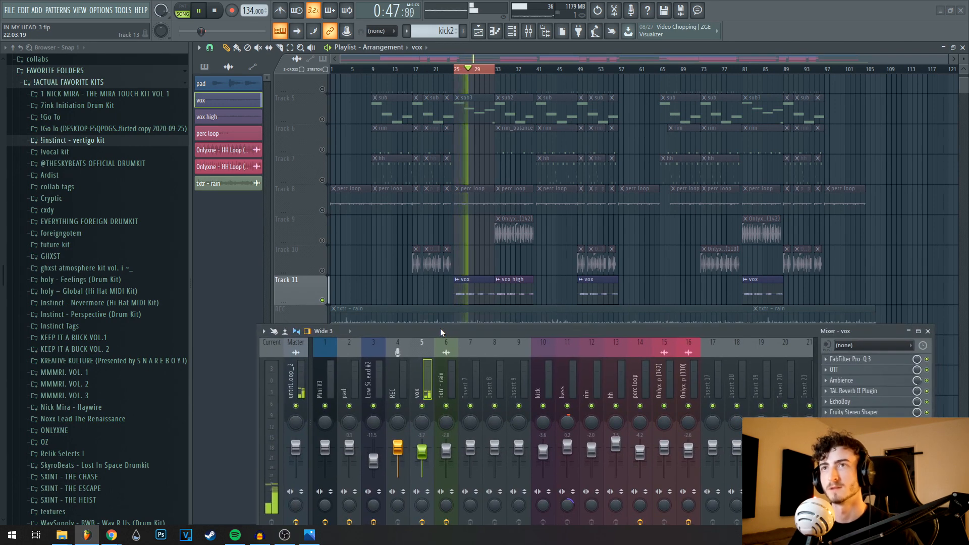
left_click_drag(434, 331, 442, 318)
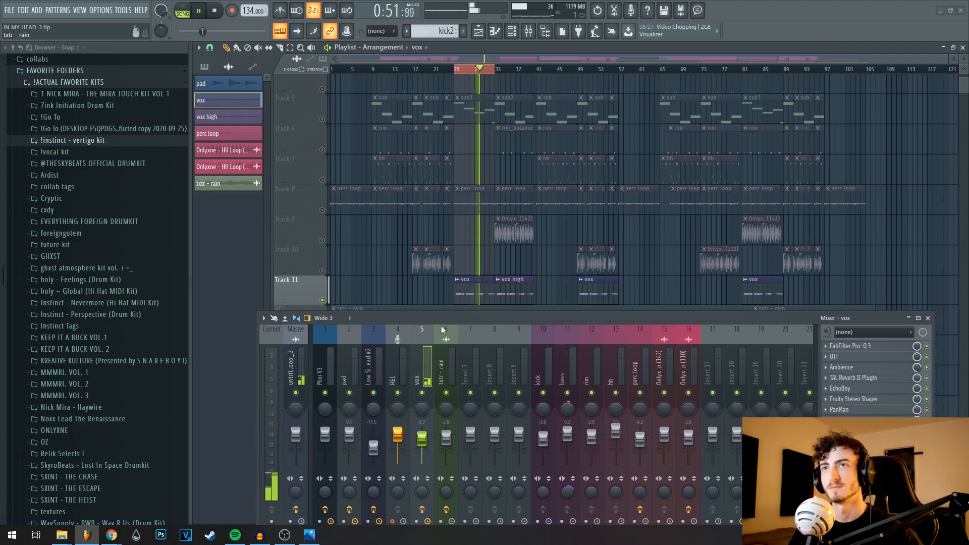
key("space")
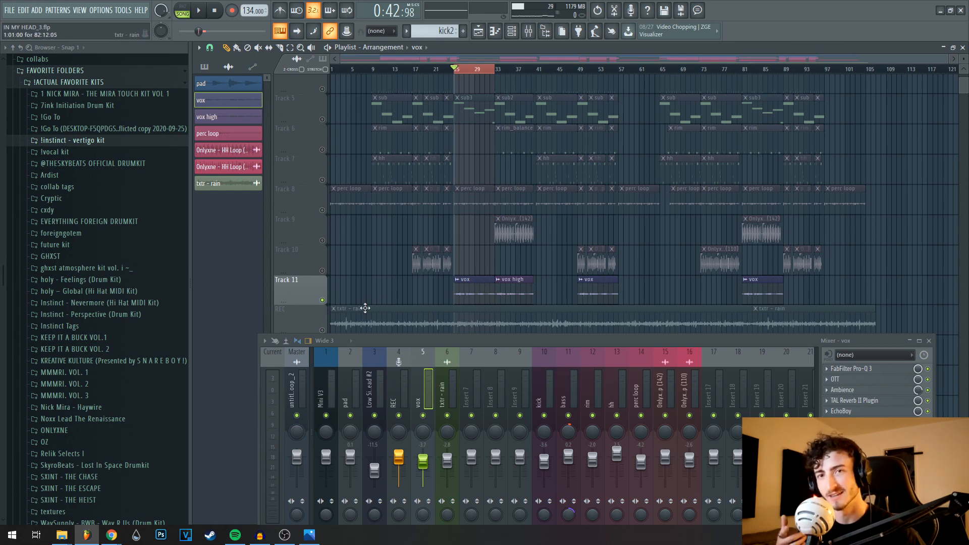
left_click_drag(451, 339, 451, 340)
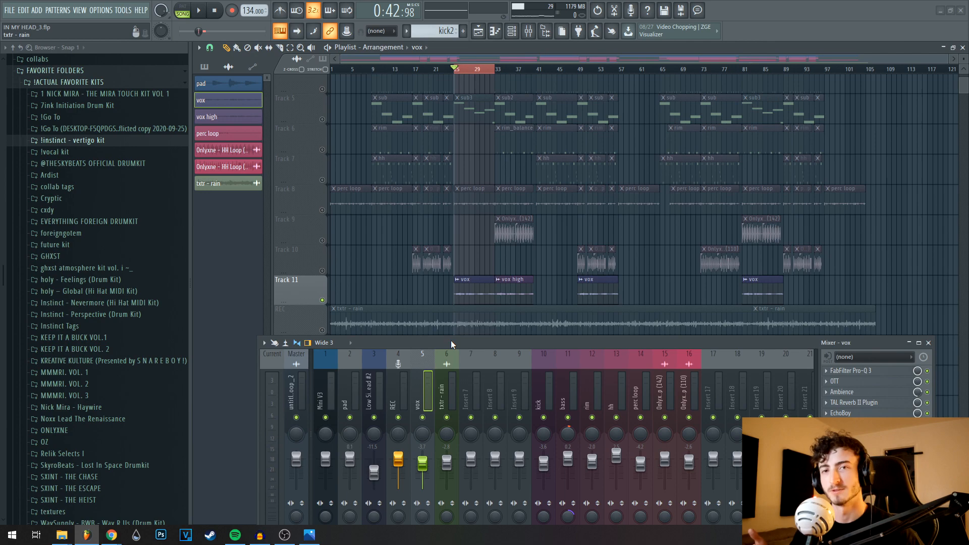
left_click_drag(450, 340, 435, 358)
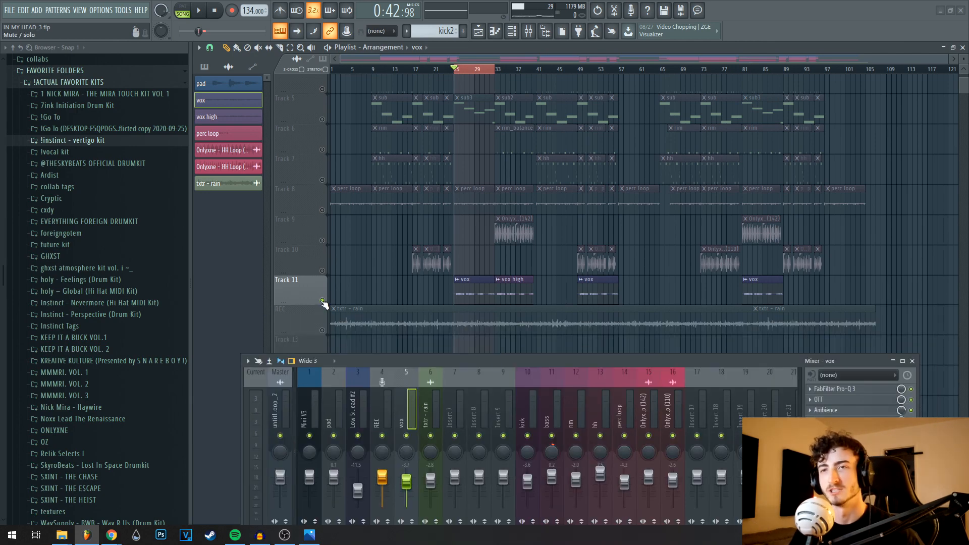
left_click(322, 302)
- Inspect the time-stretching pitch setting of the vox high clip on Track 11 and close its channel settings
scroll(542, 308, "up", 2)
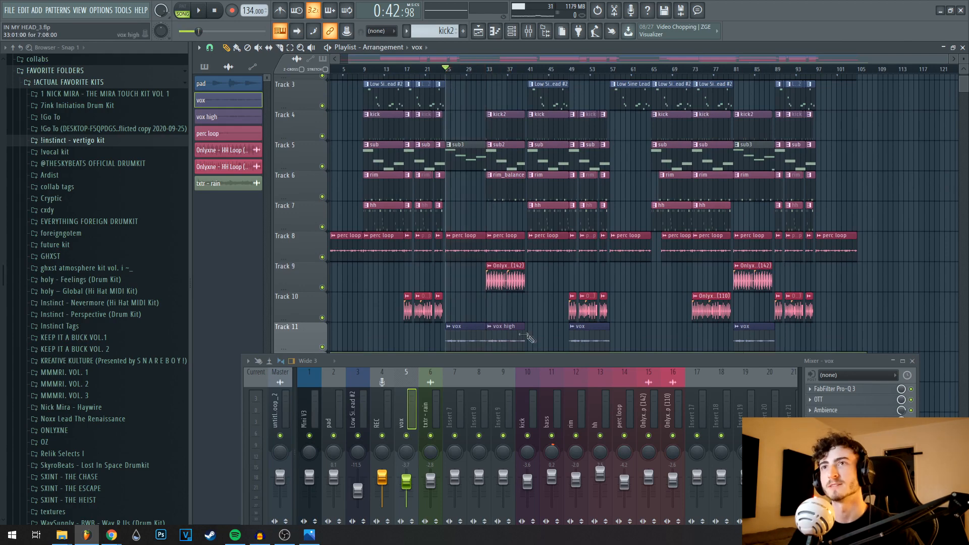
scroll(528, 338, "down", 1)
double_click(497, 320)
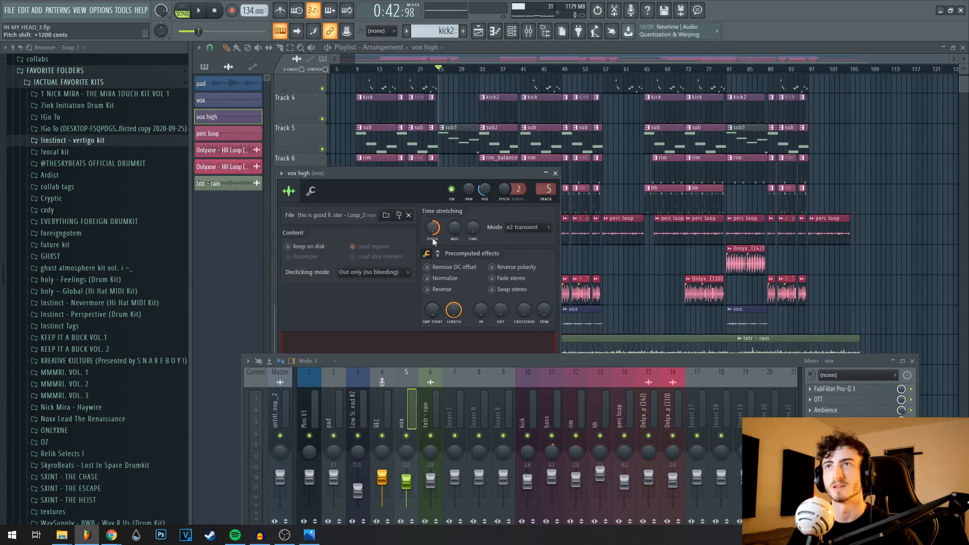
left_click(555, 173)
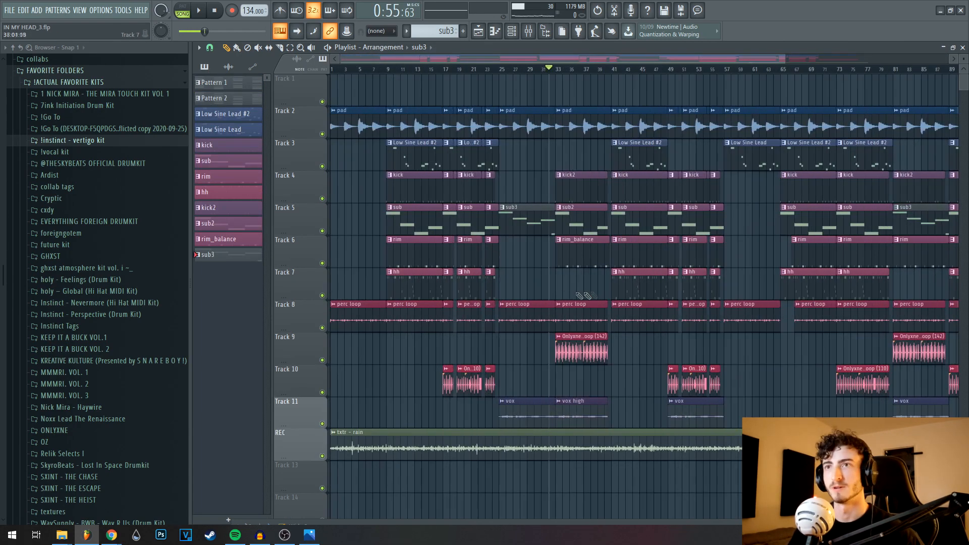
- Play the arrangement from bar 17 to review the short gaps cut into the drum, perc loop and hi-hat loop clips
scroll(531, 289, "down", 2)
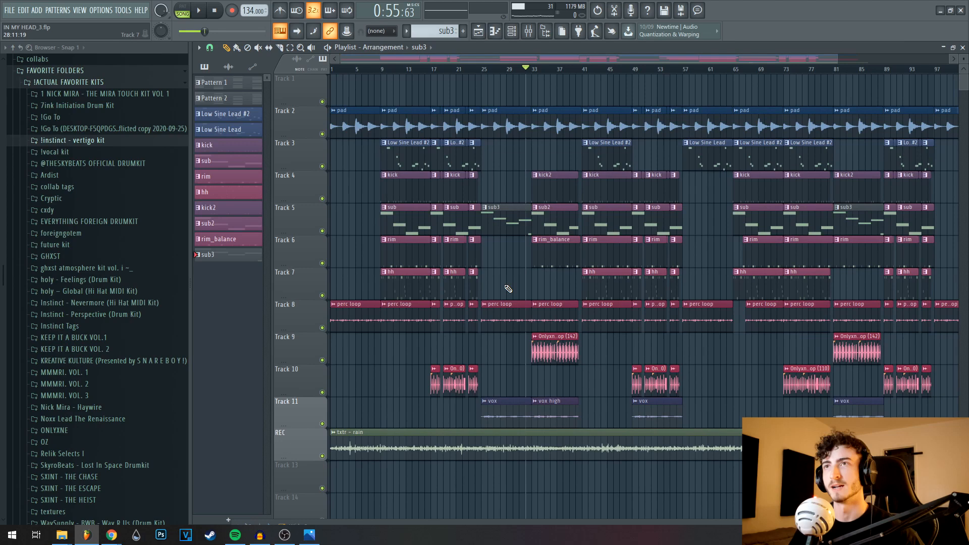
scroll(508, 289, "up", 3)
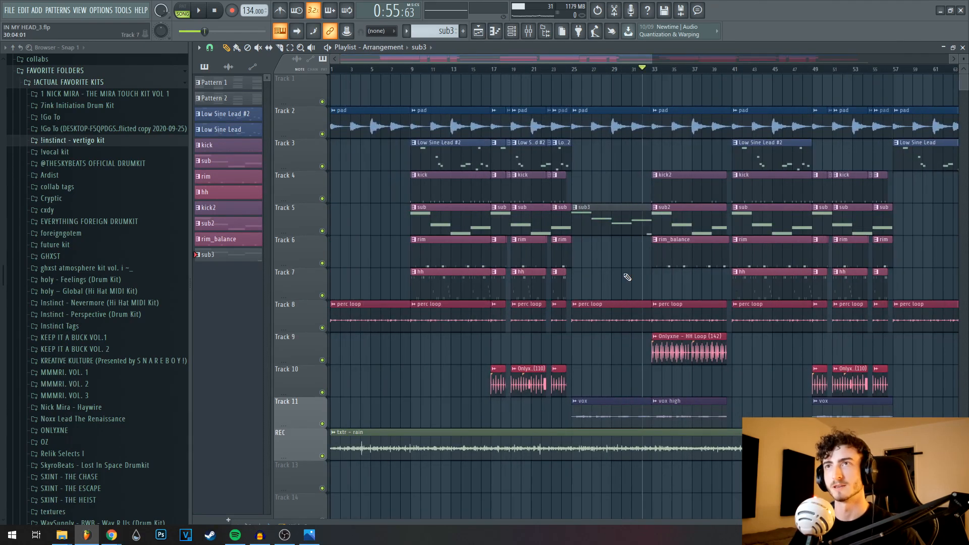
scroll(627, 277, "up", 3)
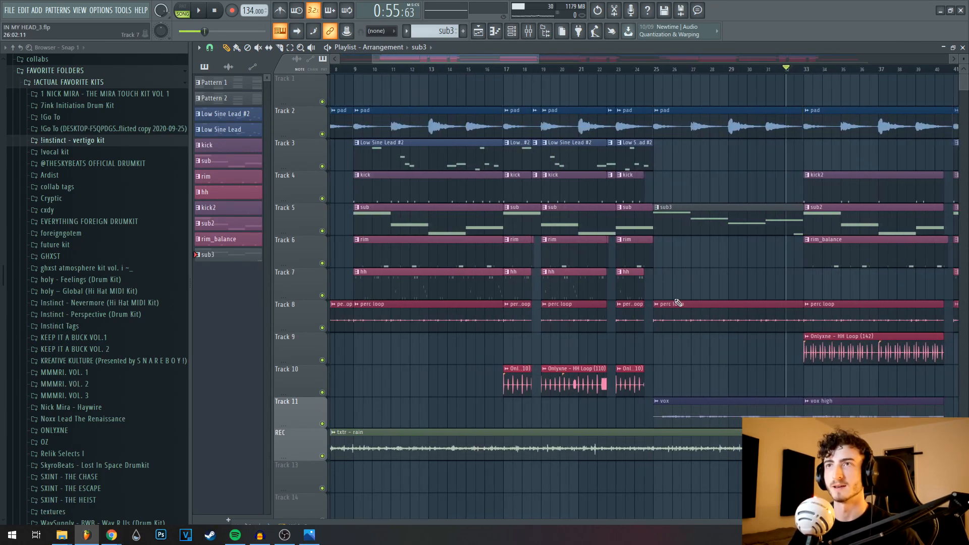
left_click(512, 71)
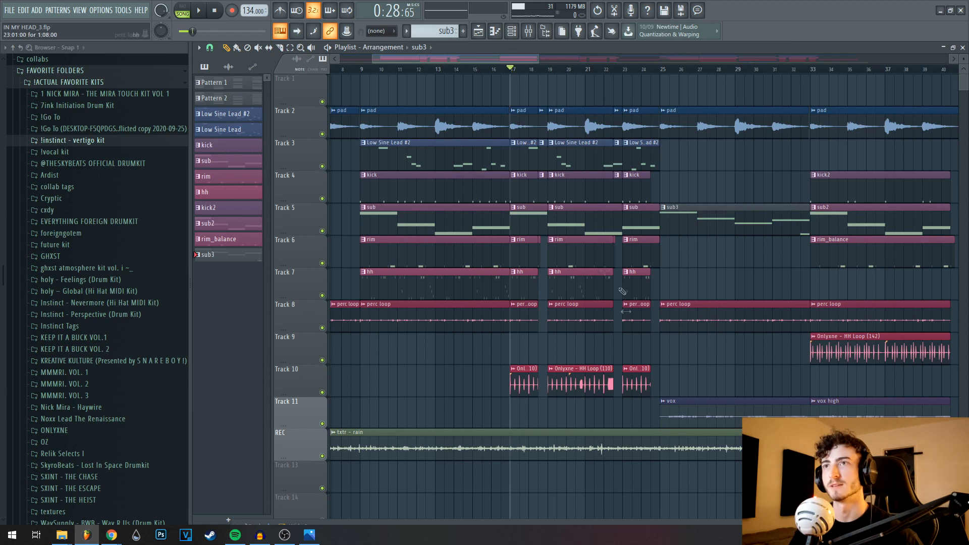
scroll(558, 260, "up", 2)
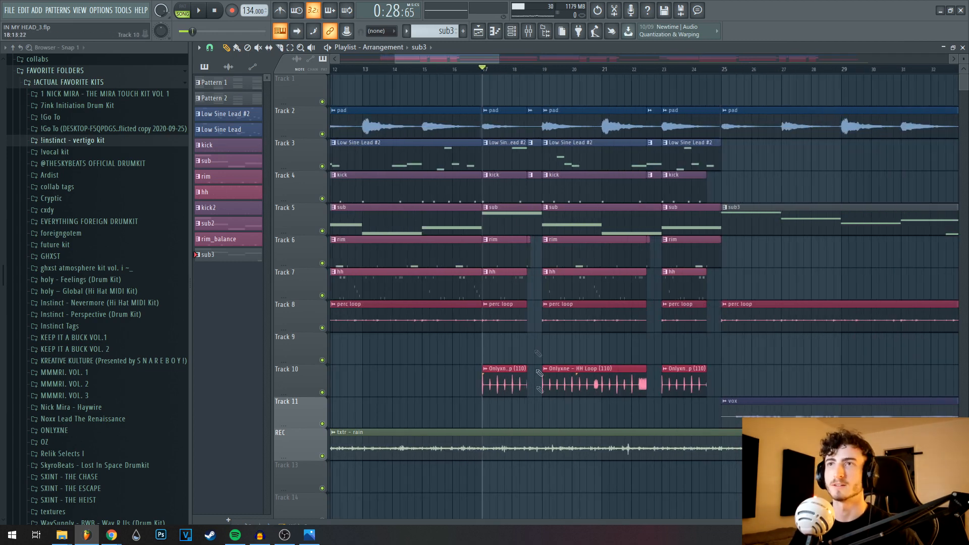
scroll(528, 262, "up", 1)
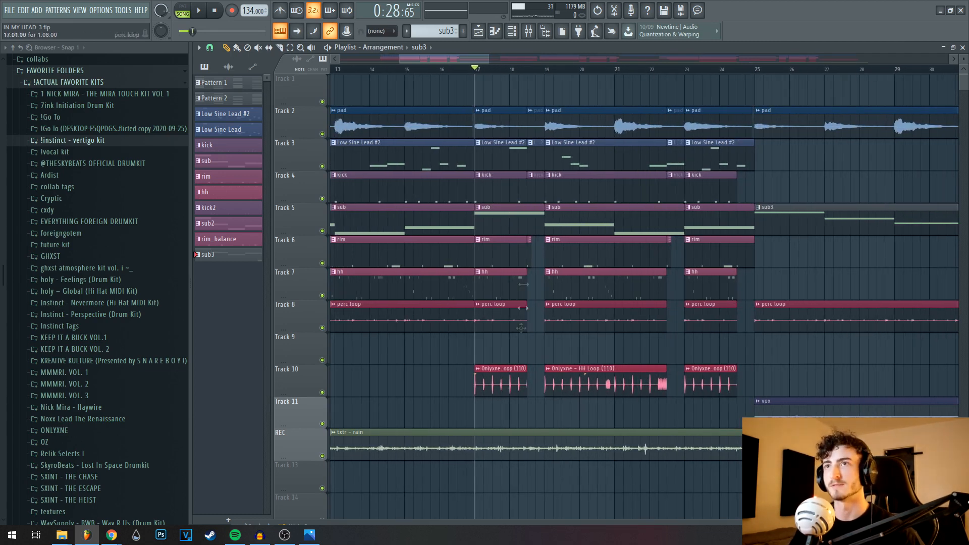
key("space")
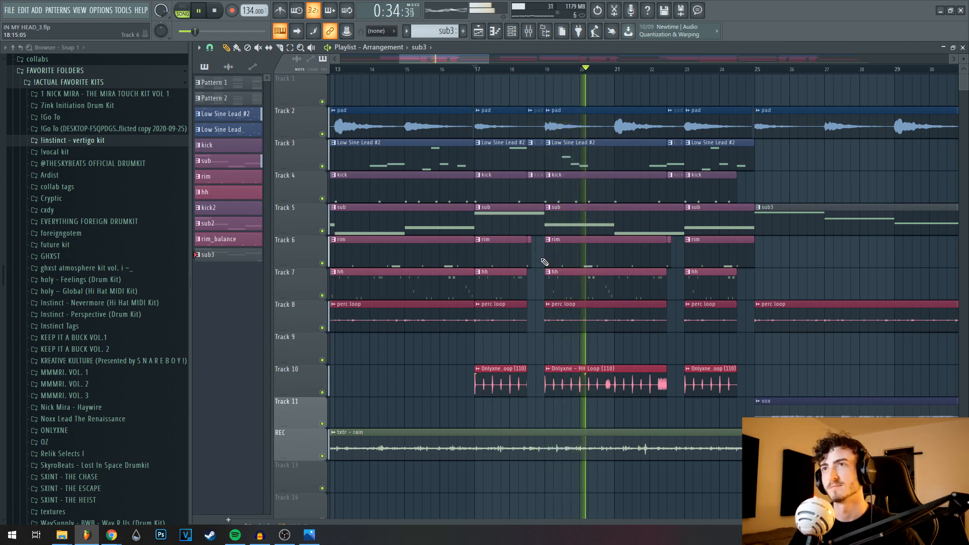
left_click_drag(591, 303, 375, 309)
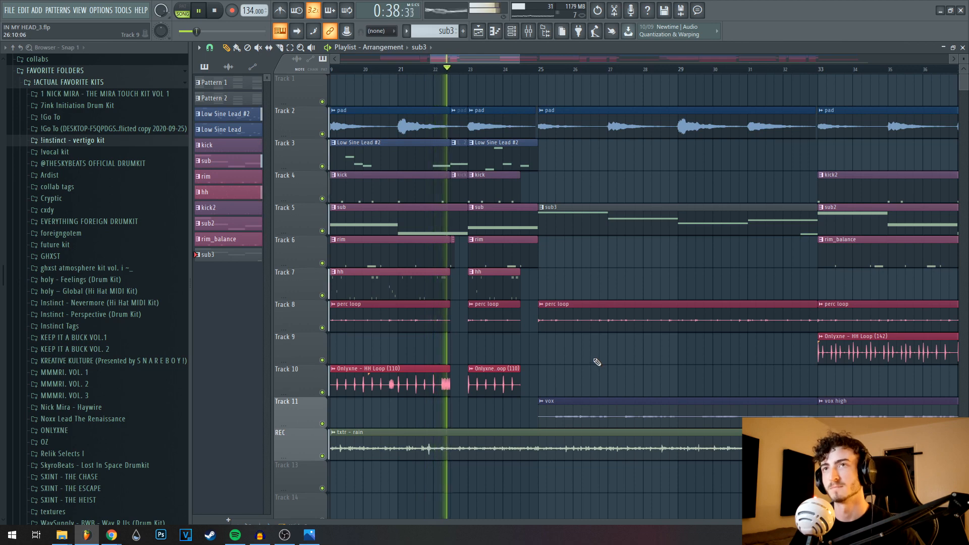
key("space")
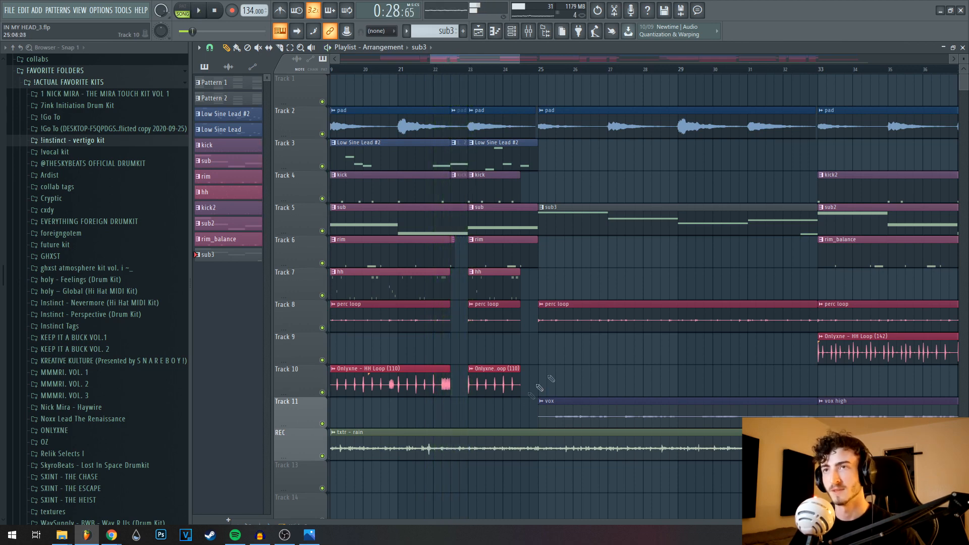
- Play the arrangement from bar 23 to hear the drums drop out leading into the sub3 and vox section at bar 25
scroll(535, 384, "right", 2)
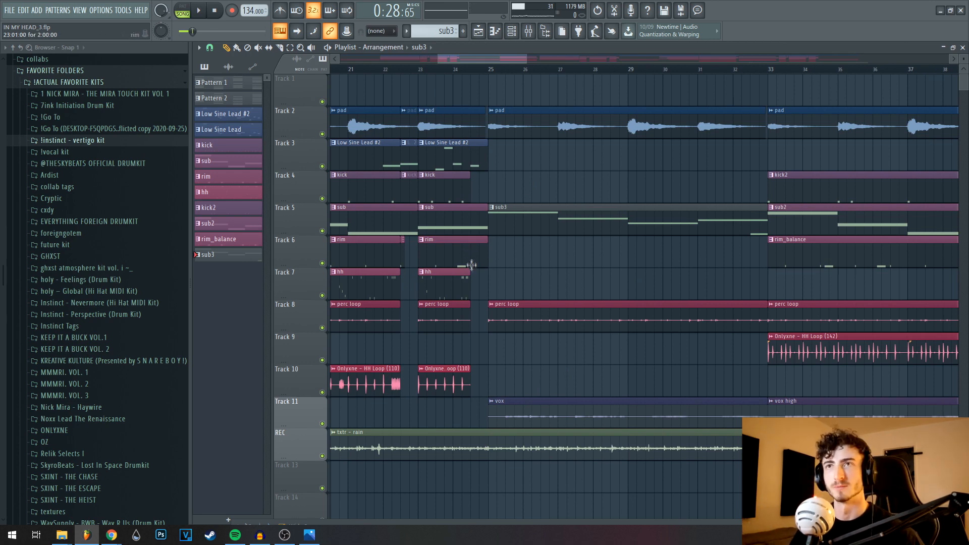
left_click(418, 70)
key("space")
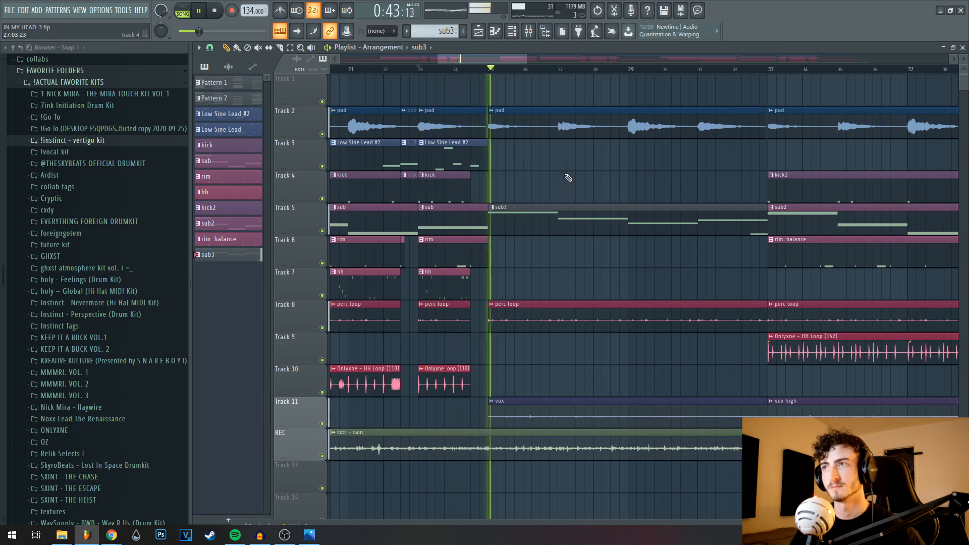
key("space")
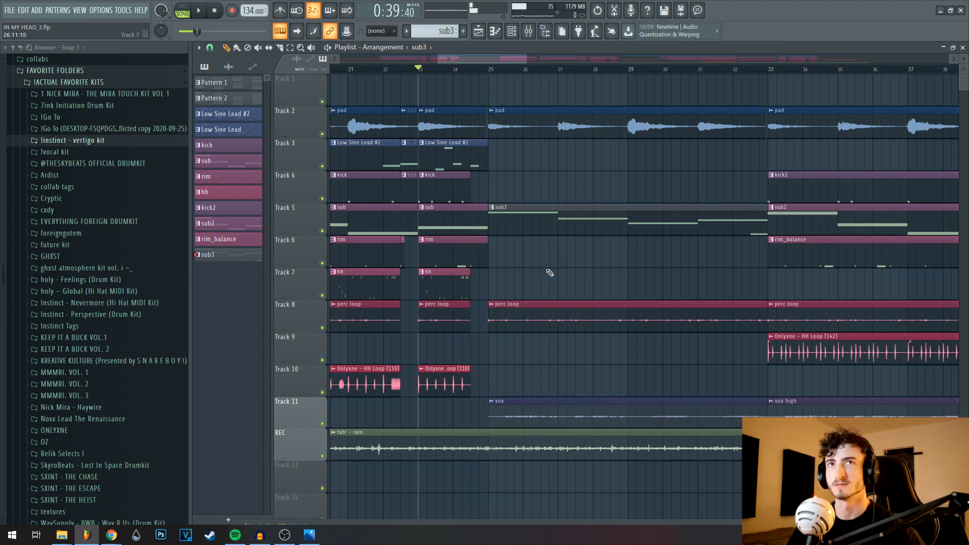
- Play the arrangement from bar 65 to review the delayed entry of the rim and perc loop clips, and stop playback
scroll(550, 272, "down", 2)
left_click_drag(561, 280, 422, 298)
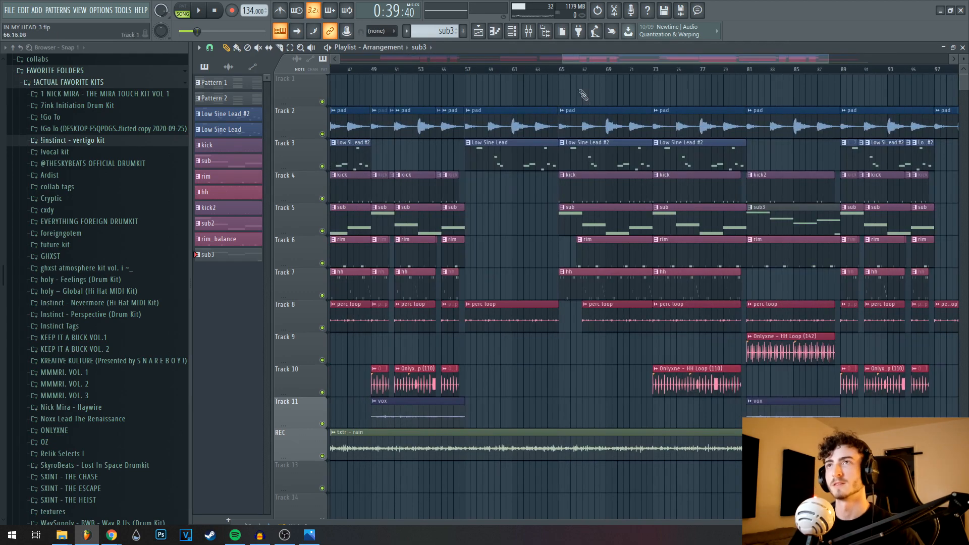
left_click(558, 69)
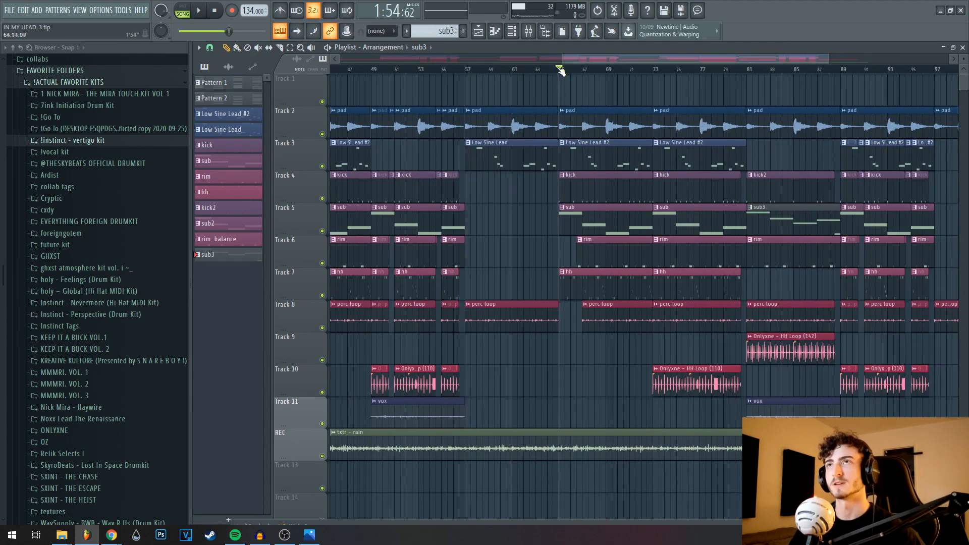
scroll(527, 261, "up", 3)
left_click_drag(530, 262, 437, 254)
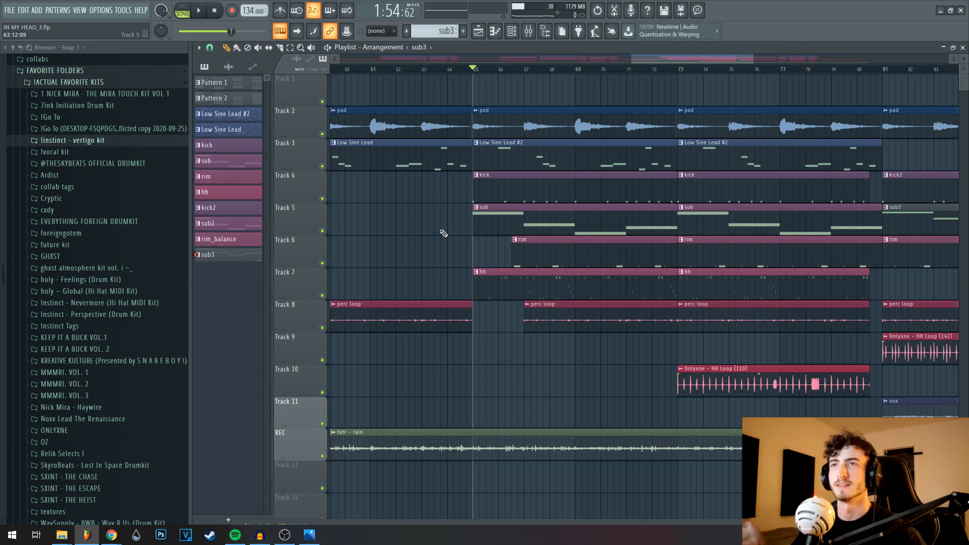
key("space")
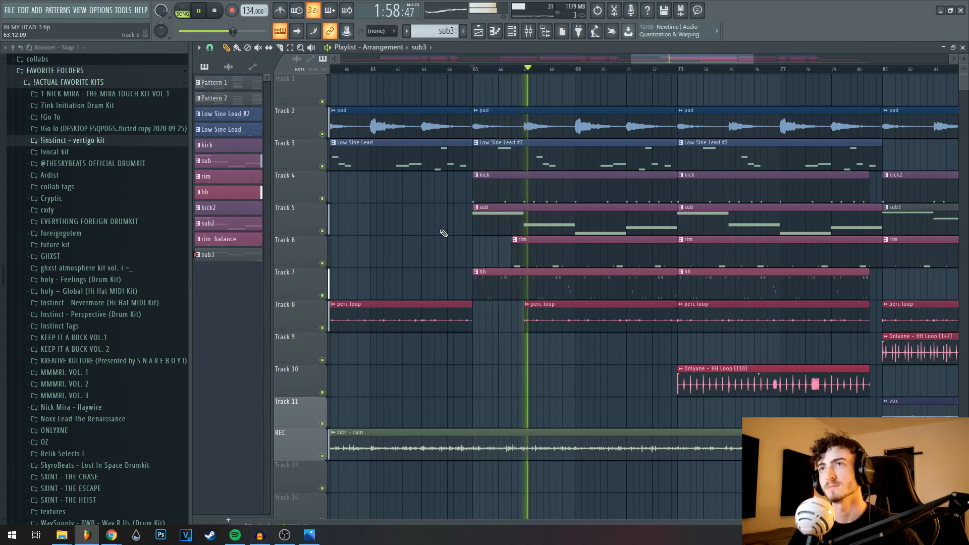
scroll(454, 253, "down", 10)
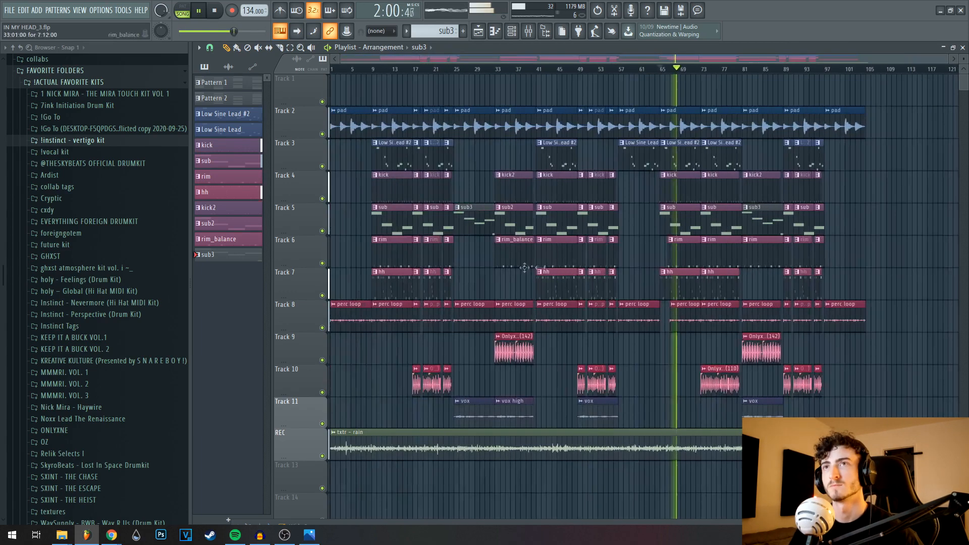
key("space")
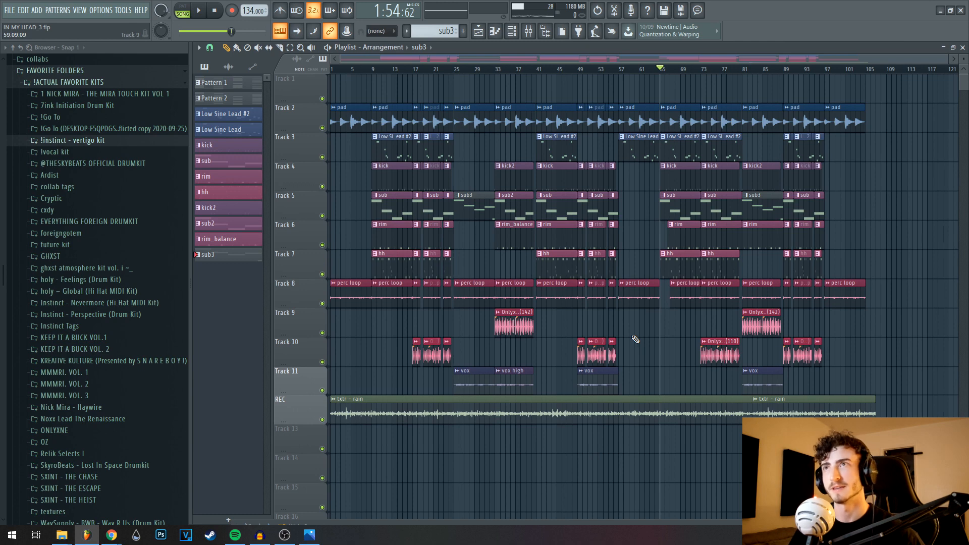
scroll(638, 208, "up", 2)
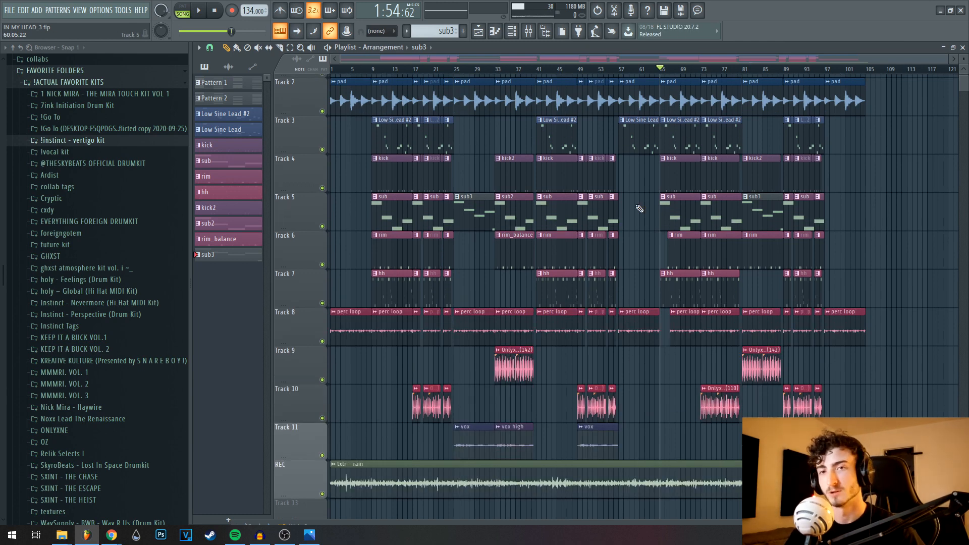